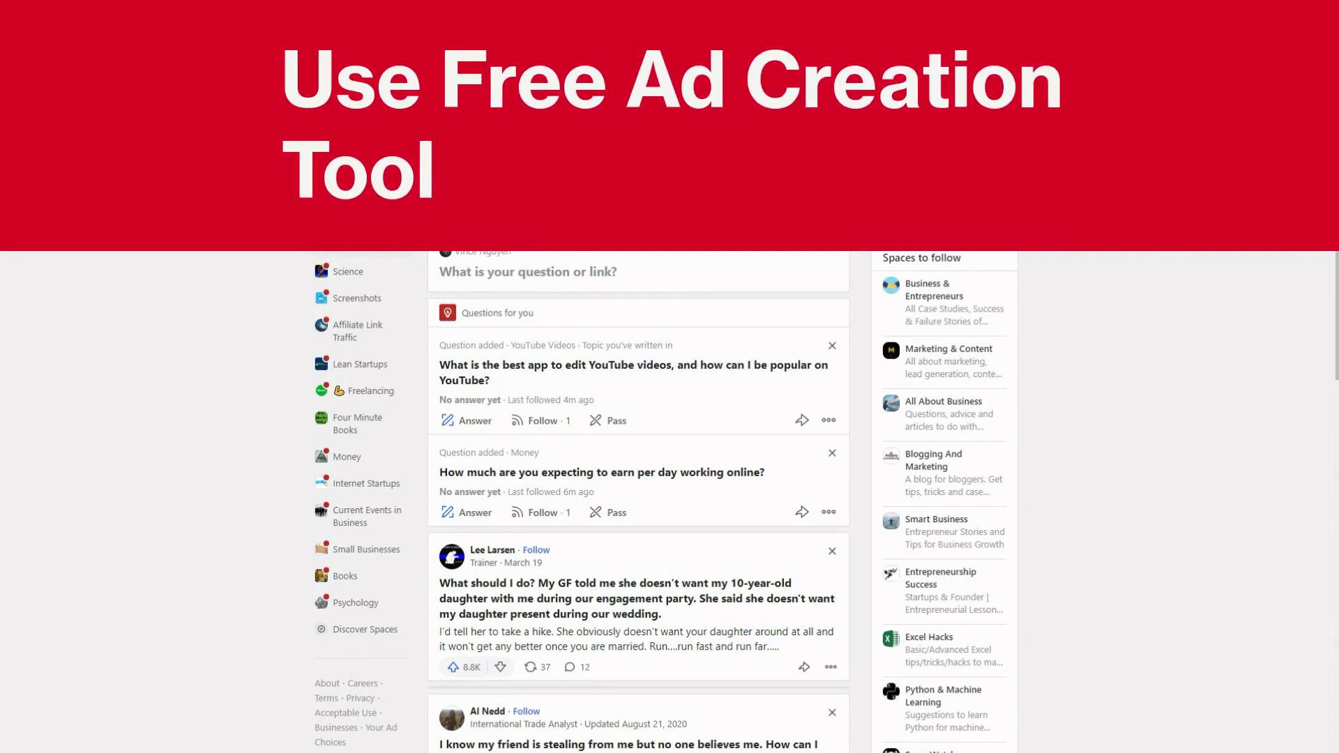
From the profile avatar's account menu, start creating a new ad account
{"action": "left_click", "coordinate": [828, 210]}
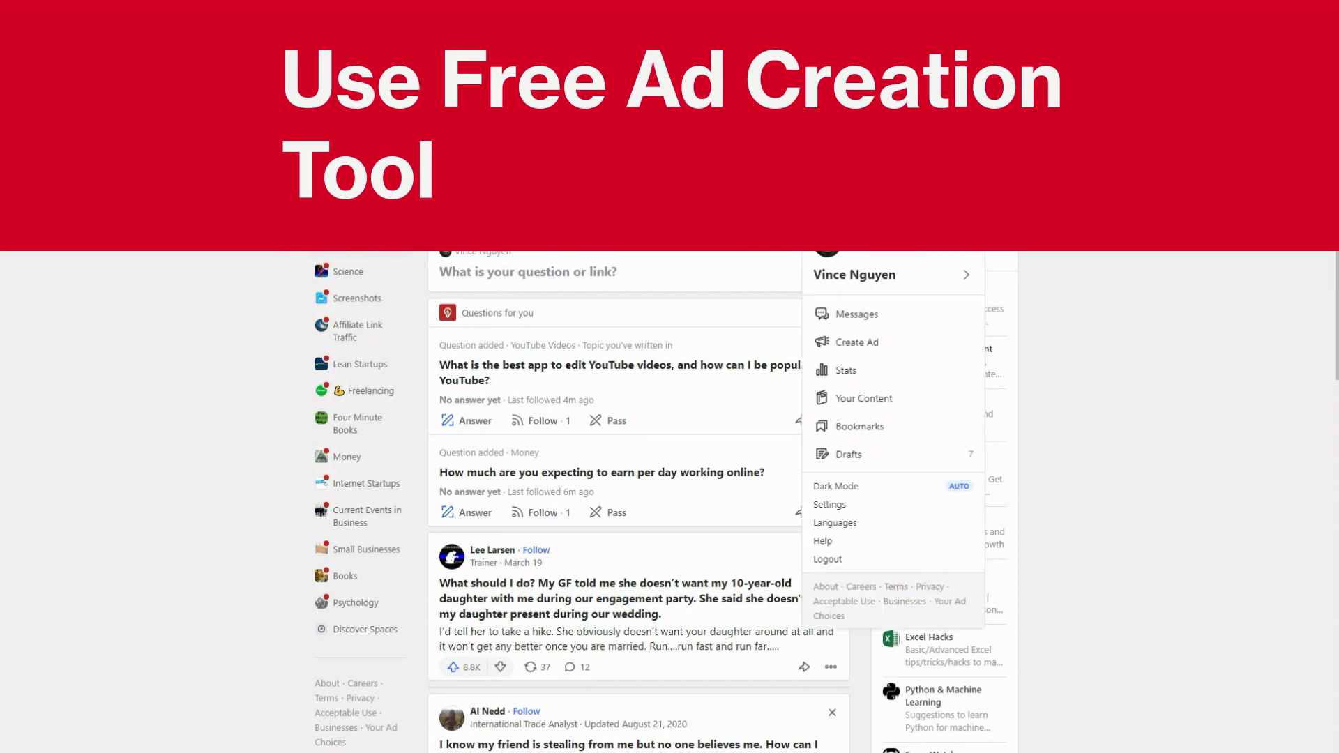
{"action": "left_click", "coordinate": [882, 342]}
Name the ad account 'Test', enter the contact e-mail address, and submit it
{"action": "left_click", "coordinate": [633, 474]}
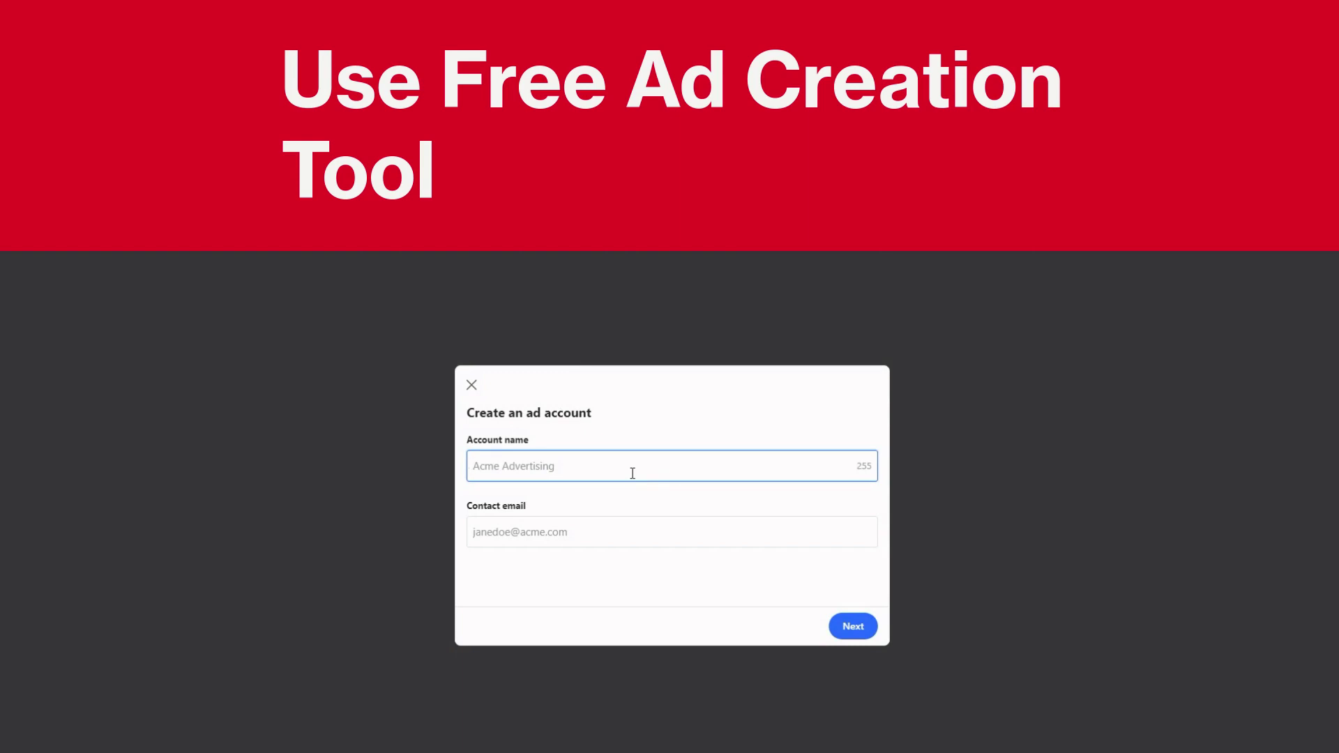
{"action": "type", "text": "Test"}
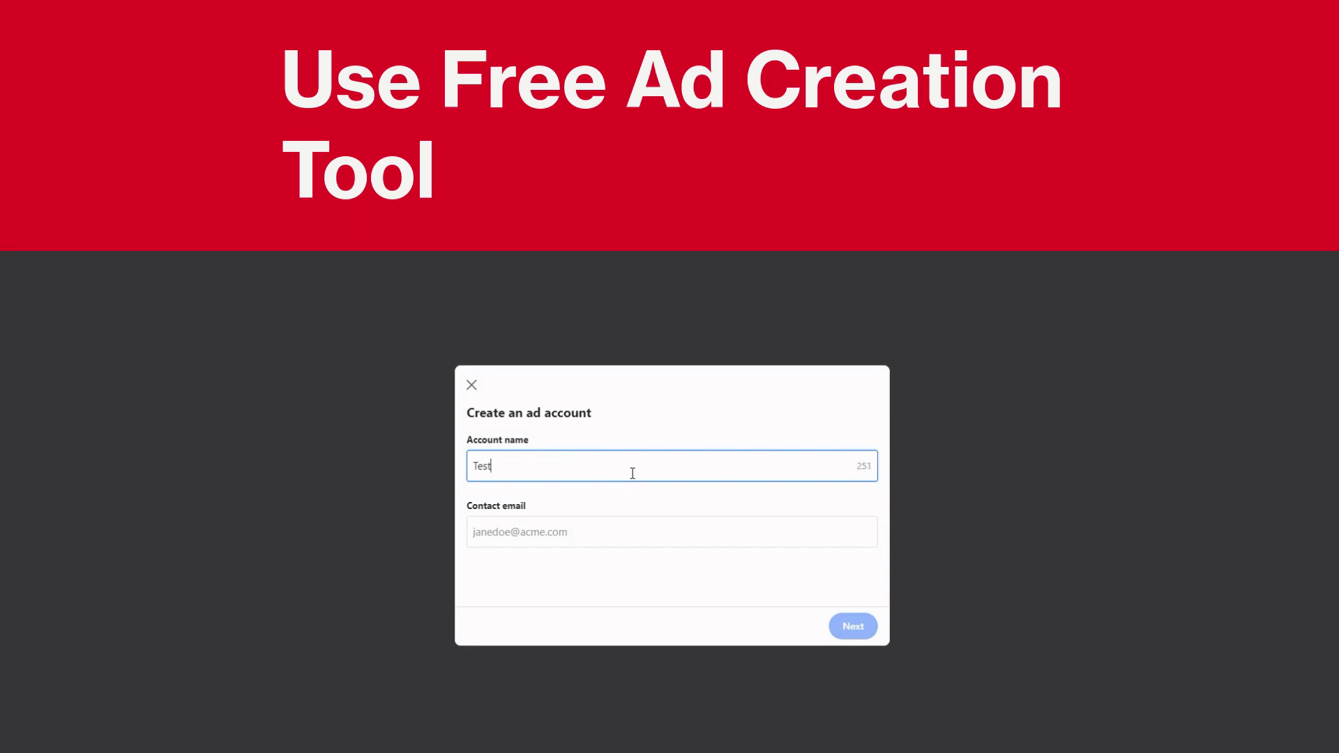
{"action": "left_click", "coordinate": [630, 530]}
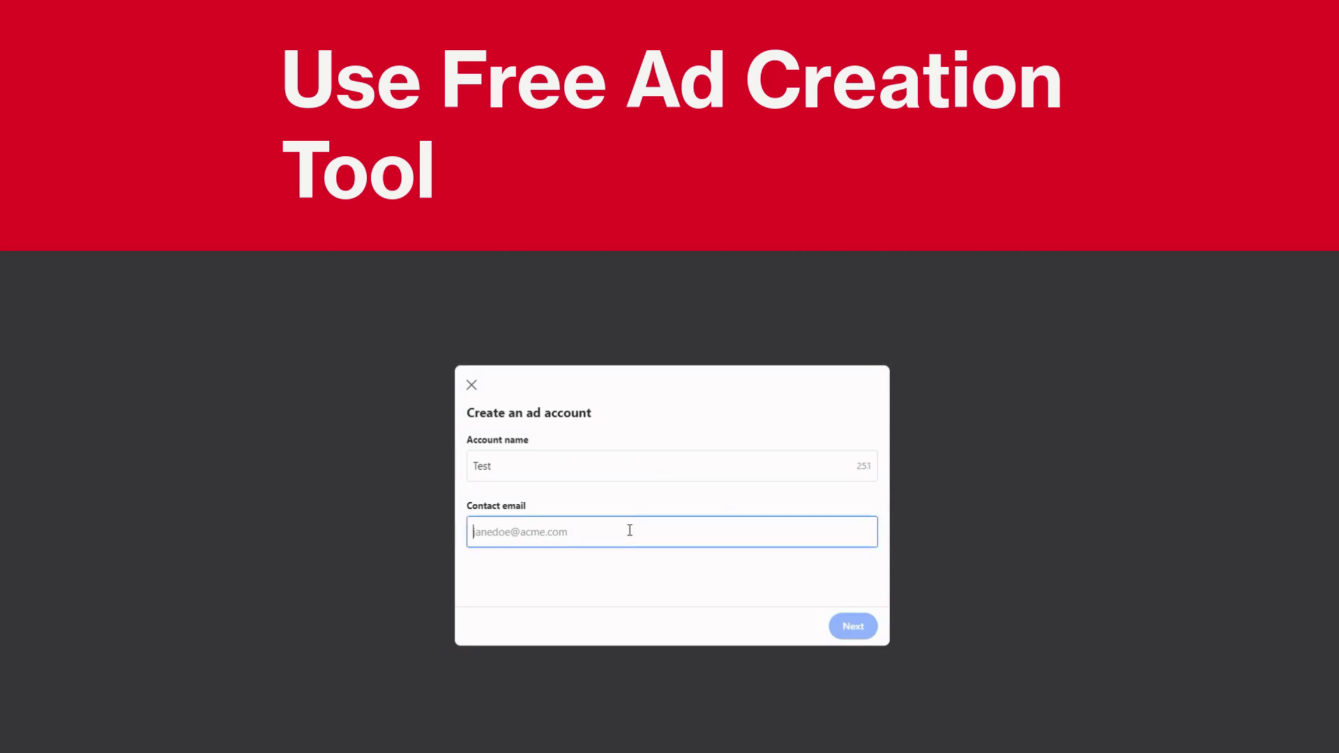
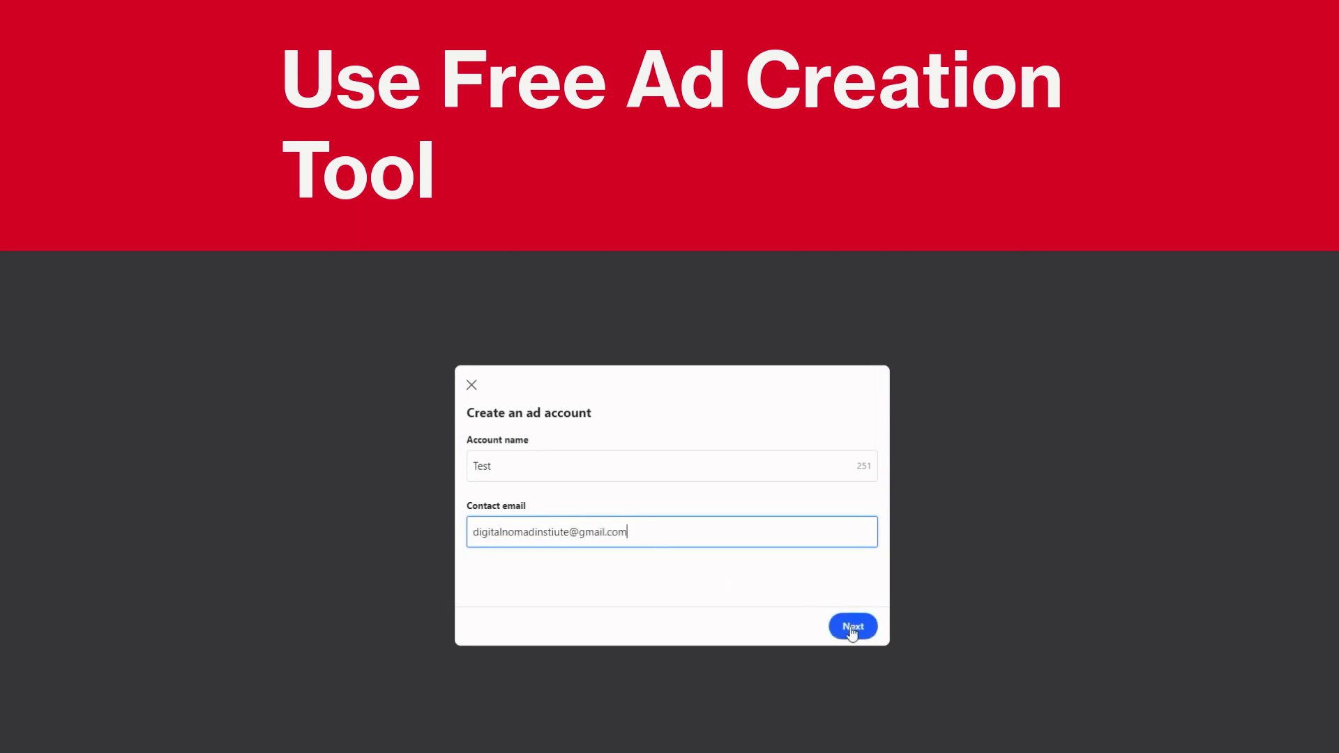
{"action": "left_click", "coordinate": [853, 629]}
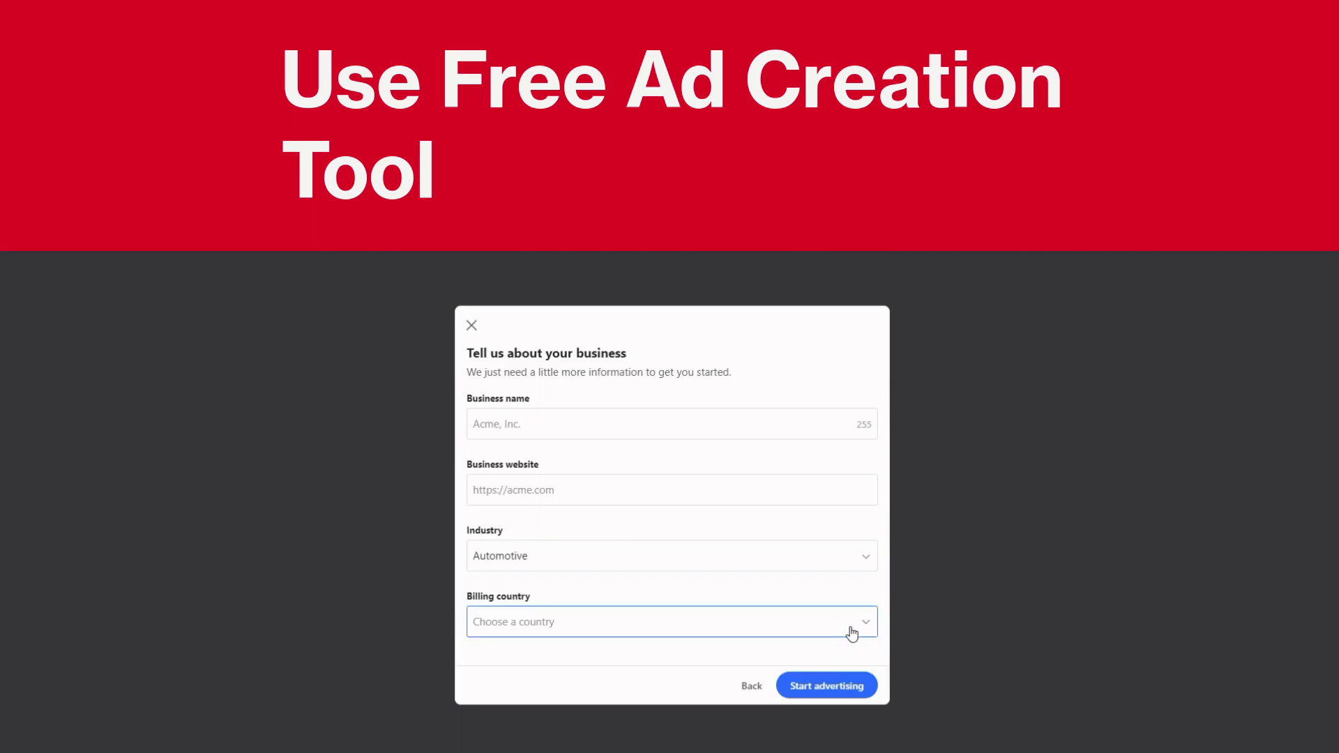
Enter 'Acme' as the business name
{"action": "left_click", "coordinate": [646, 432]}
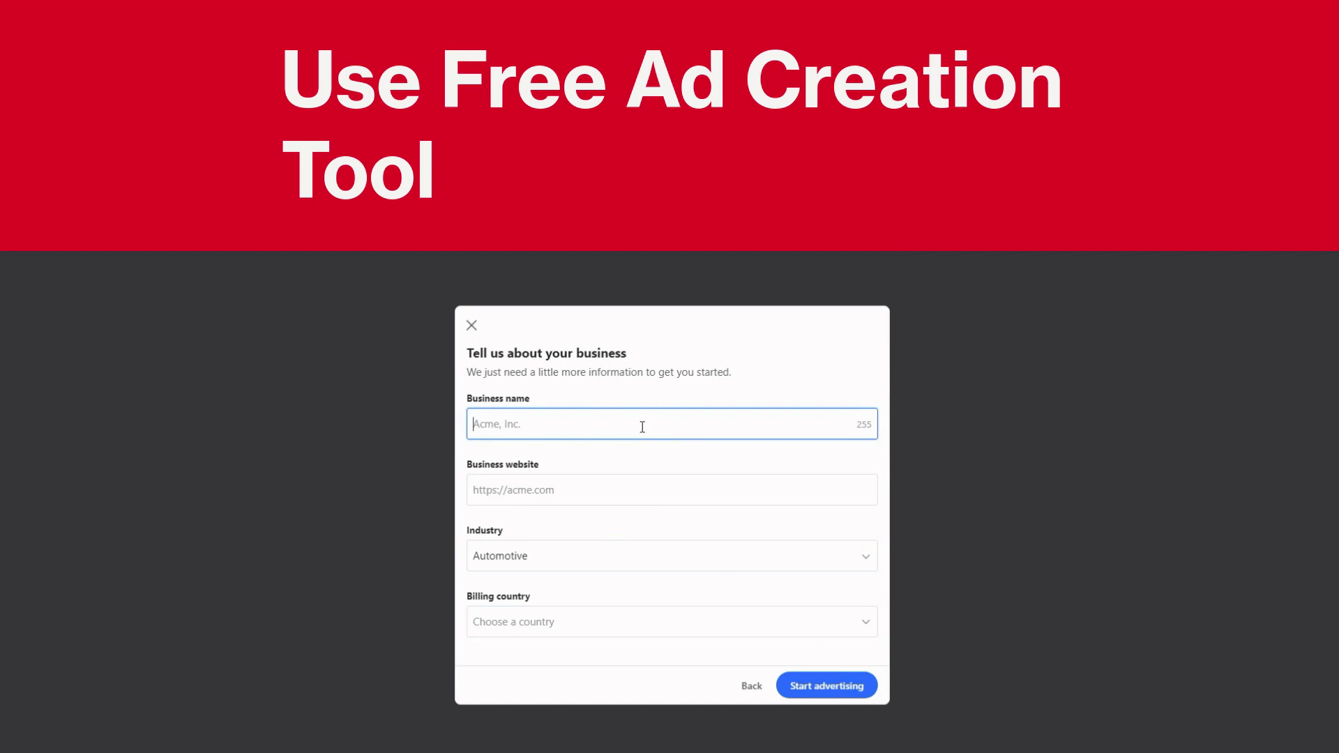
{"action": "type", "text": "Acme"}
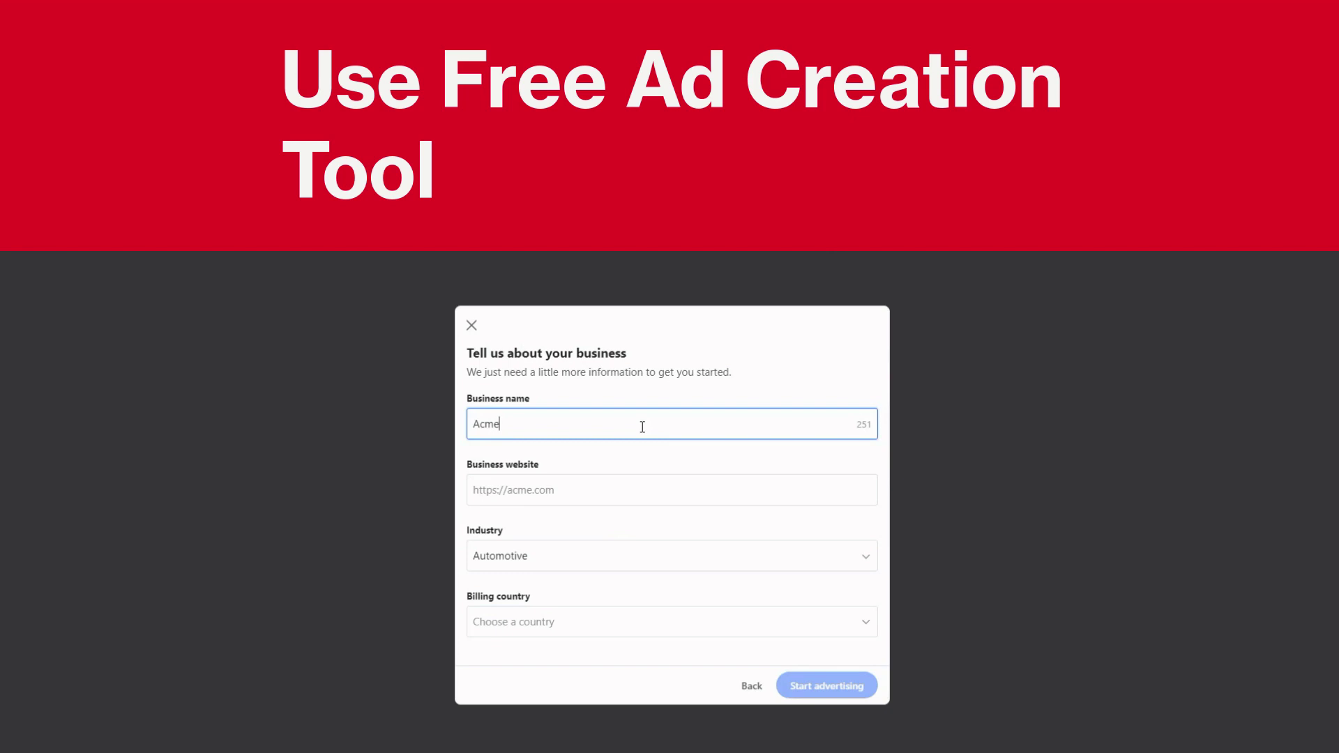
{"action": "left_click", "coordinate": [594, 487]}
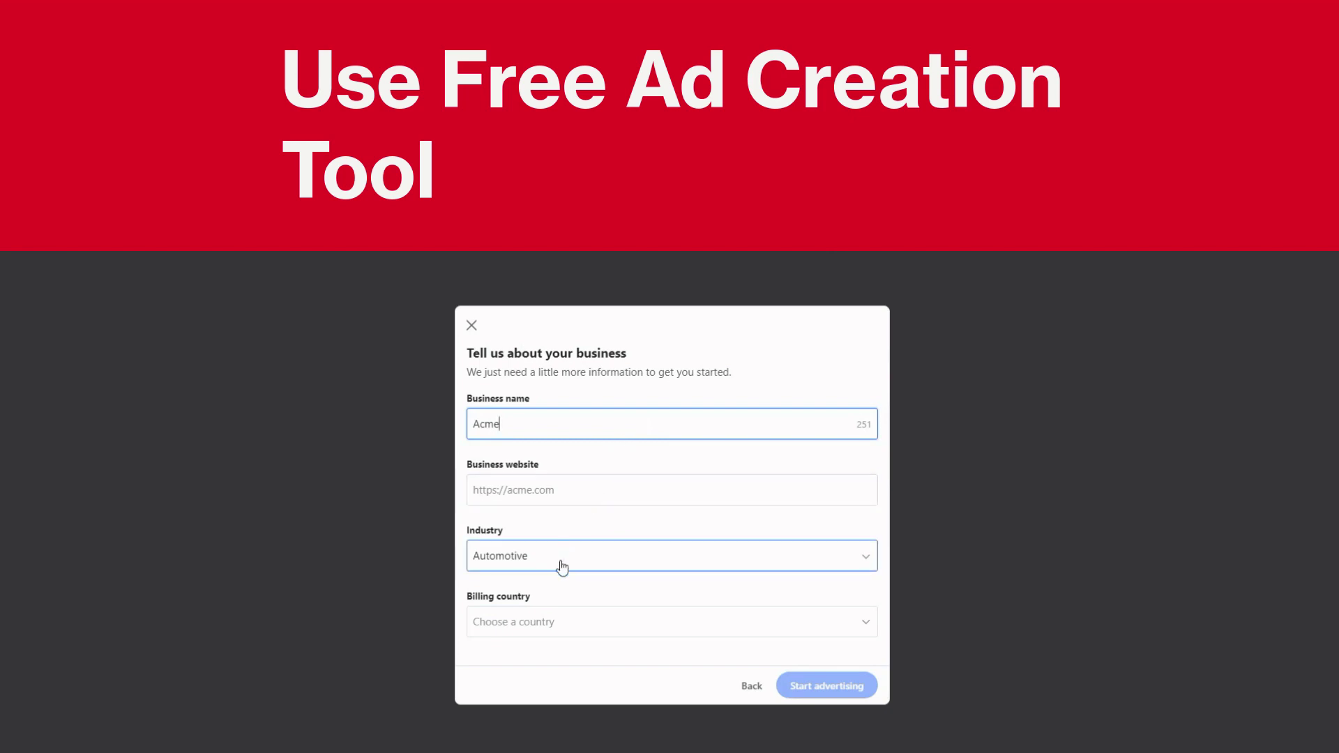
Choose eCommerce as the business industry
{"action": "left_click", "coordinate": [556, 563]}
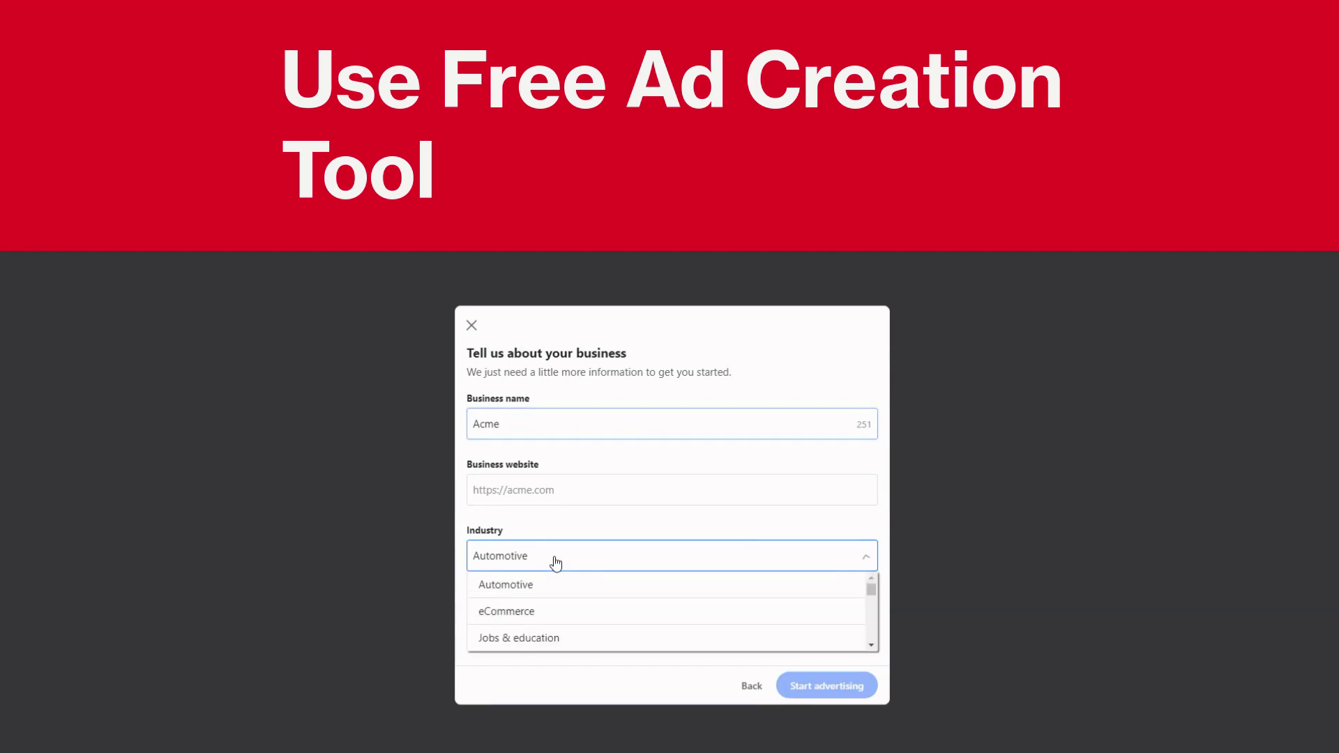
{"action": "scroll", "coordinate": [589, 592], "scroll_direction": "down", "scroll_amount": 2}
{"action": "scroll", "coordinate": [589, 592], "scroll_direction": "up", "scroll_amount": 1}
{"action": "scroll", "coordinate": [588, 592], "scroll_direction": "down", "scroll_amount": 1}
{"action": "scroll", "coordinate": [586, 592], "scroll_direction": "down", "scroll_amount": 3}
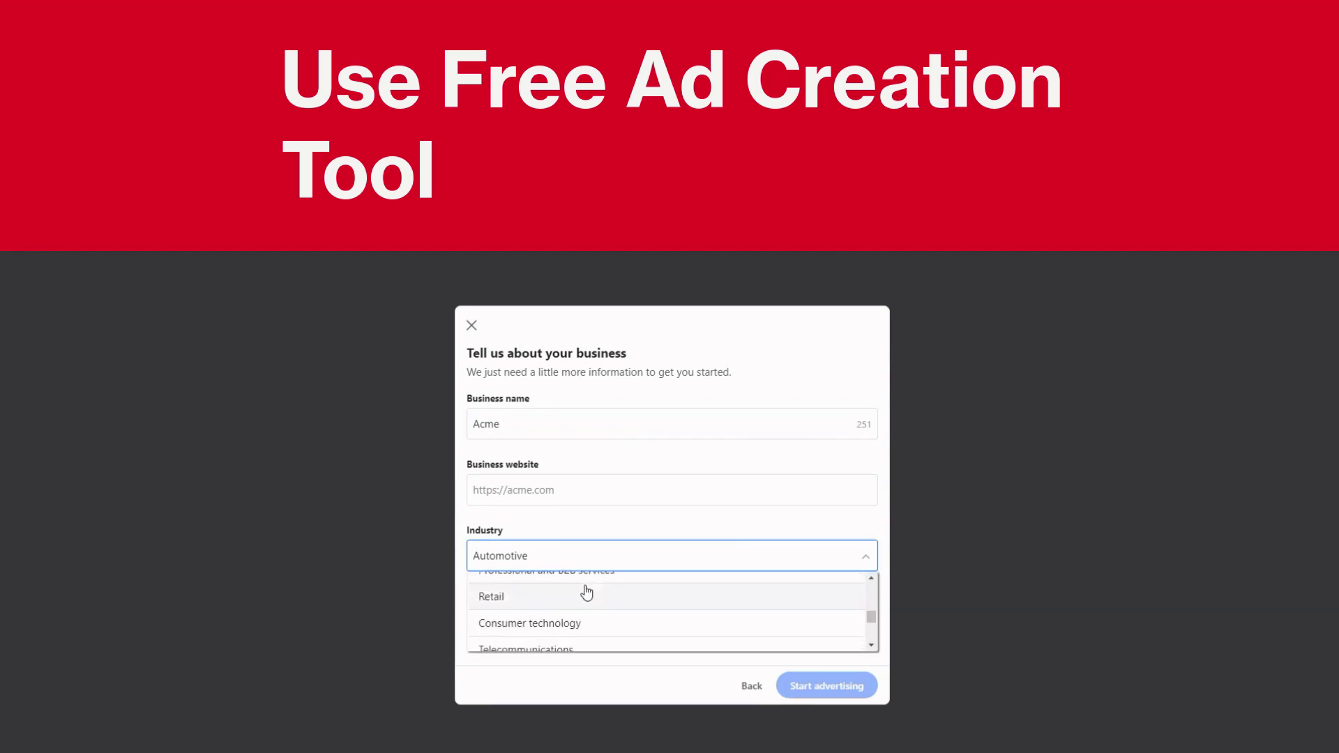
{"action": "scroll", "coordinate": [587, 592], "scroll_direction": "up", "scroll_amount": 1}
{"action": "scroll", "coordinate": [586, 592], "scroll_direction": "down", "scroll_amount": 4}
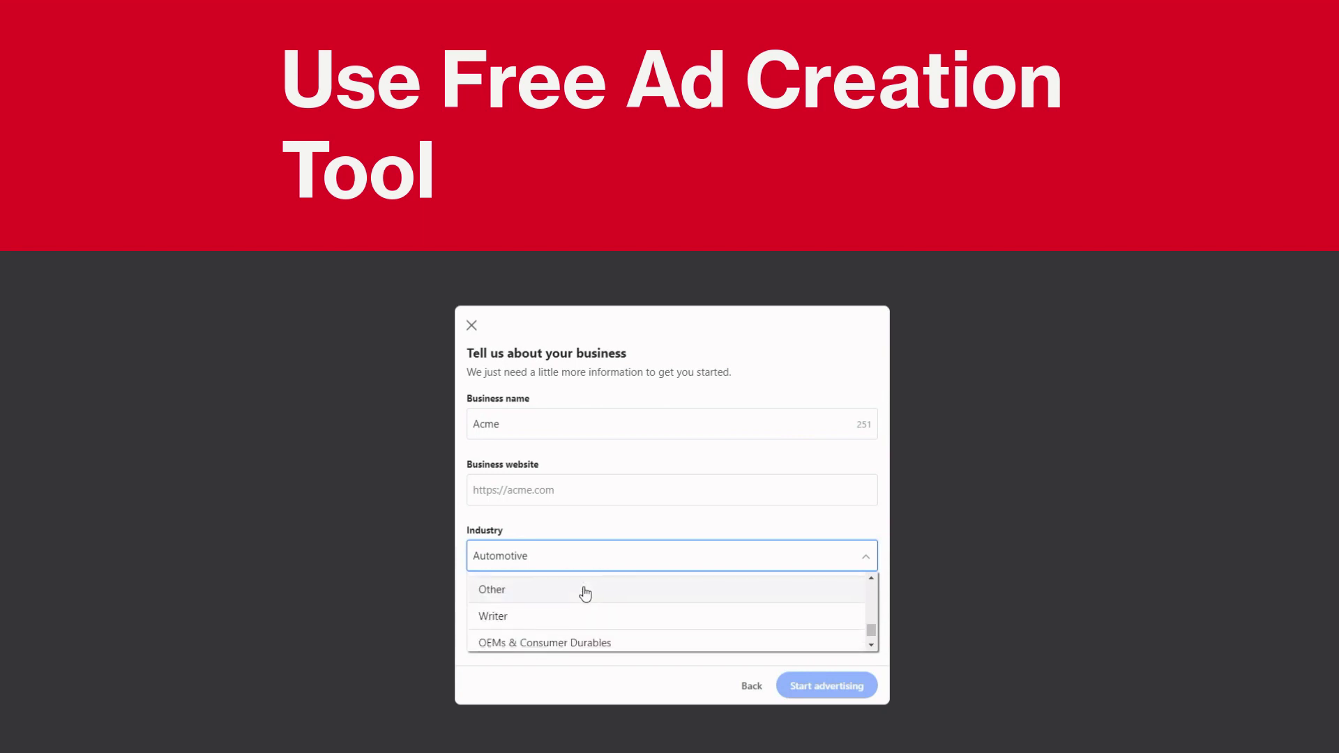
{"action": "scroll", "coordinate": [582, 605], "scroll_direction": "up", "scroll_amount": 4}
{"action": "scroll", "coordinate": [581, 609], "scroll_direction": "up", "scroll_amount": 6}
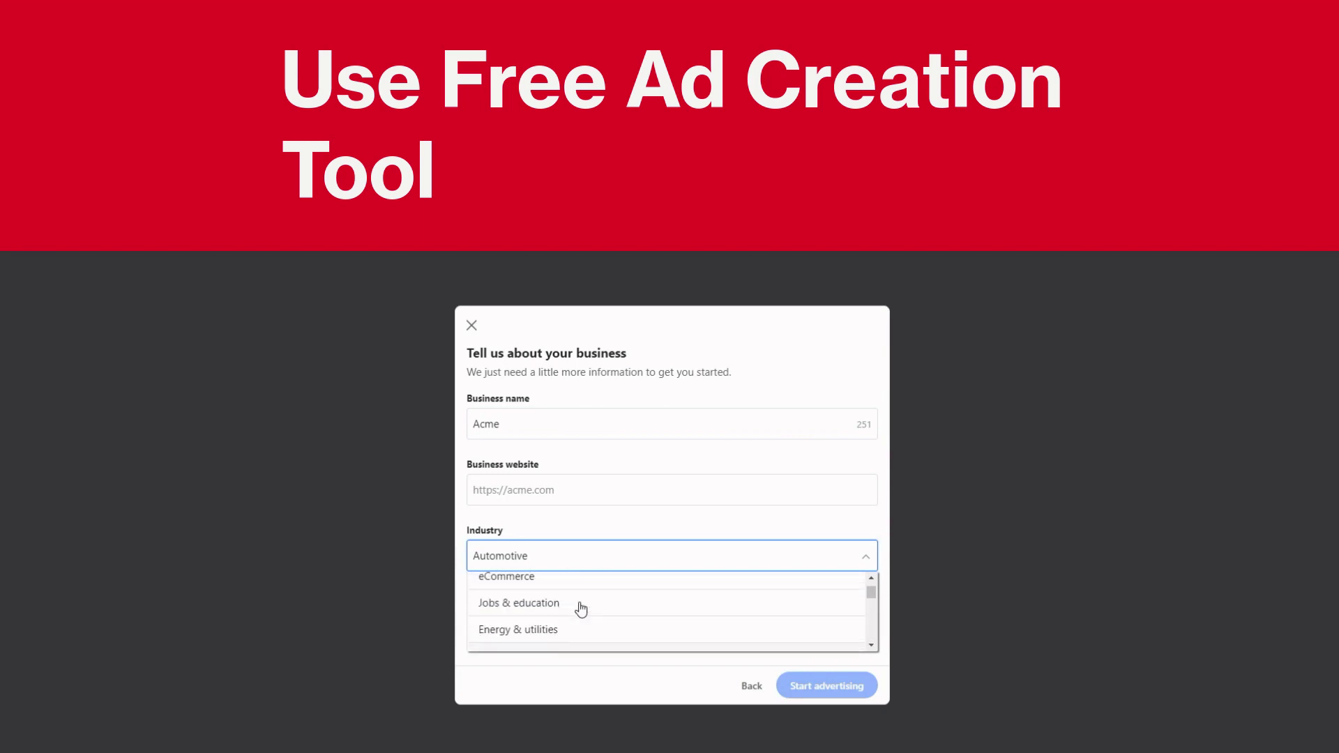
{"action": "left_click", "coordinate": [569, 611]}
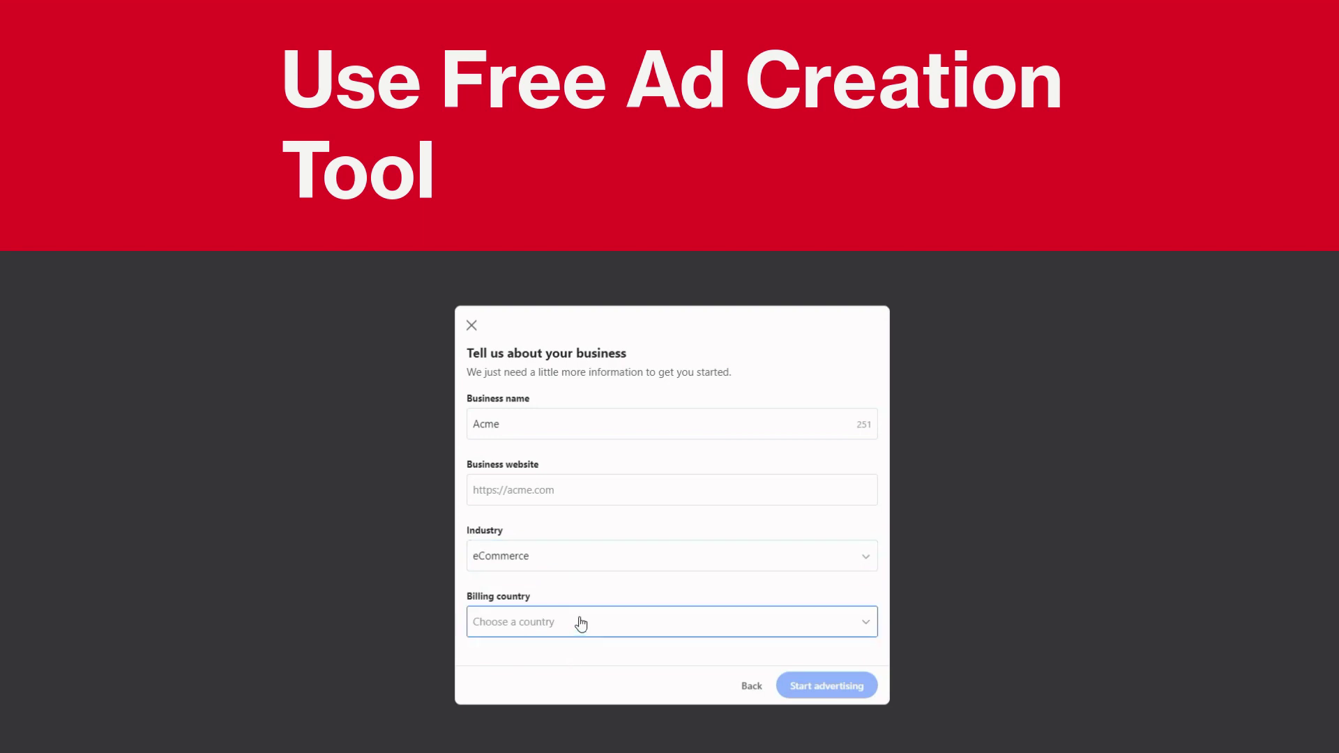
Set the billing country to United States of America
{"action": "left_click", "coordinate": [581, 624]}
{"action": "scroll", "coordinate": [641, 473], "scroll_direction": "down", "scroll_amount": 15}
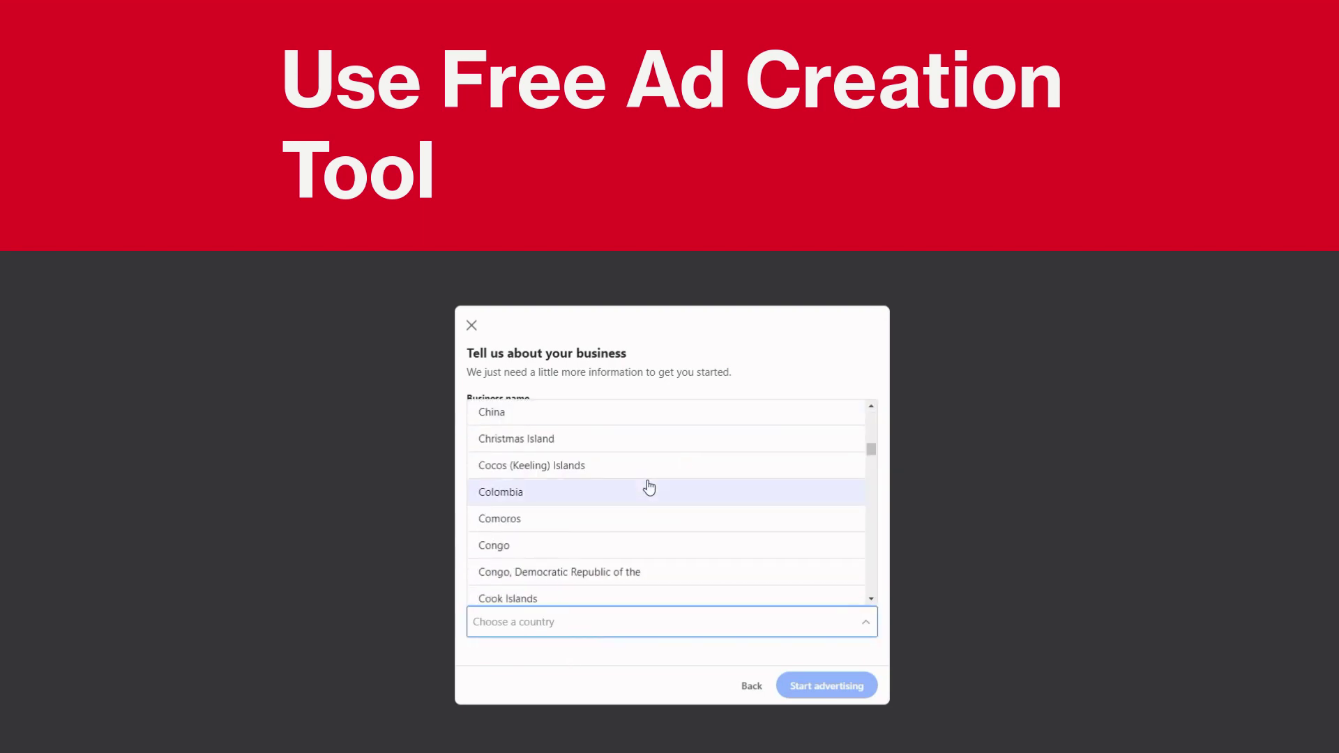
{"action": "scroll", "coordinate": [649, 489], "scroll_direction": "down", "scroll_amount": 20}
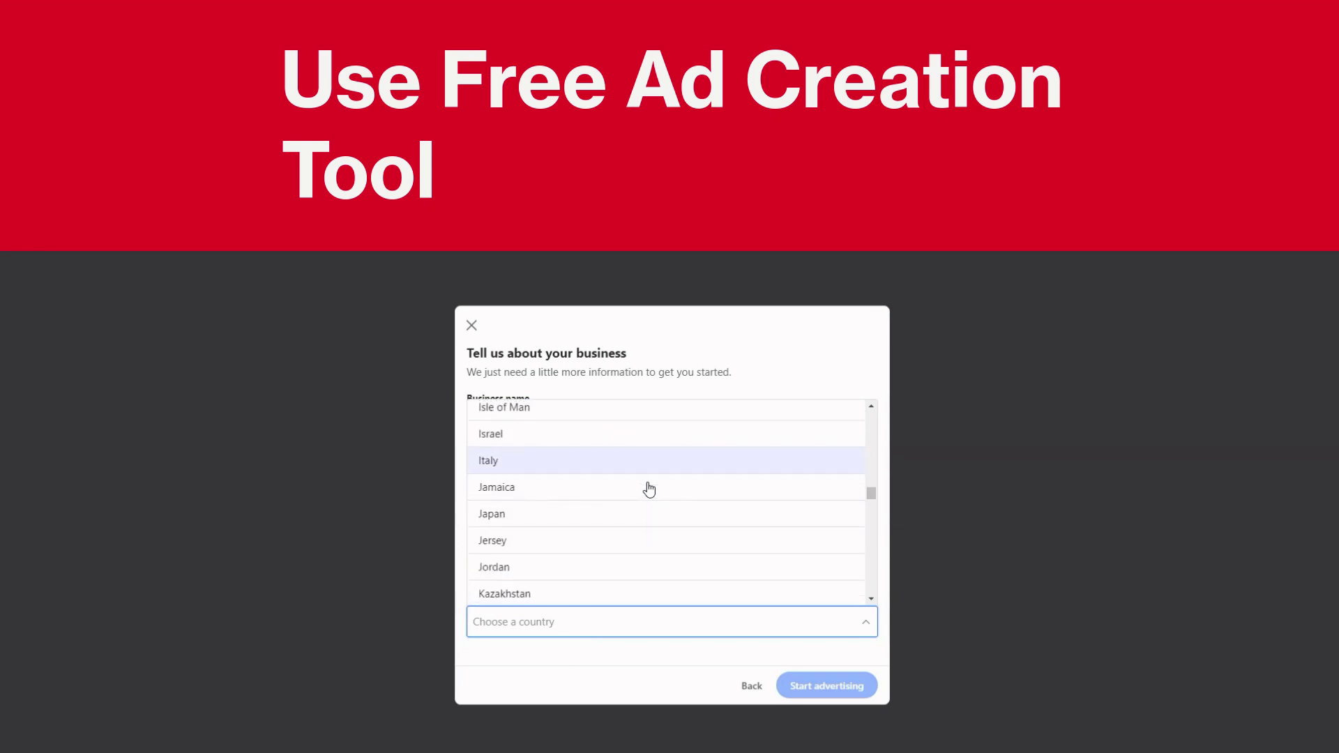
{"action": "scroll", "coordinate": [649, 489], "scroll_direction": "up", "scroll_amount": 5}
{"action": "scroll", "coordinate": [649, 495], "scroll_direction": "down", "scroll_amount": 10}
{"action": "scroll", "coordinate": [650, 496], "scroll_direction": "down", "scroll_amount": 20}
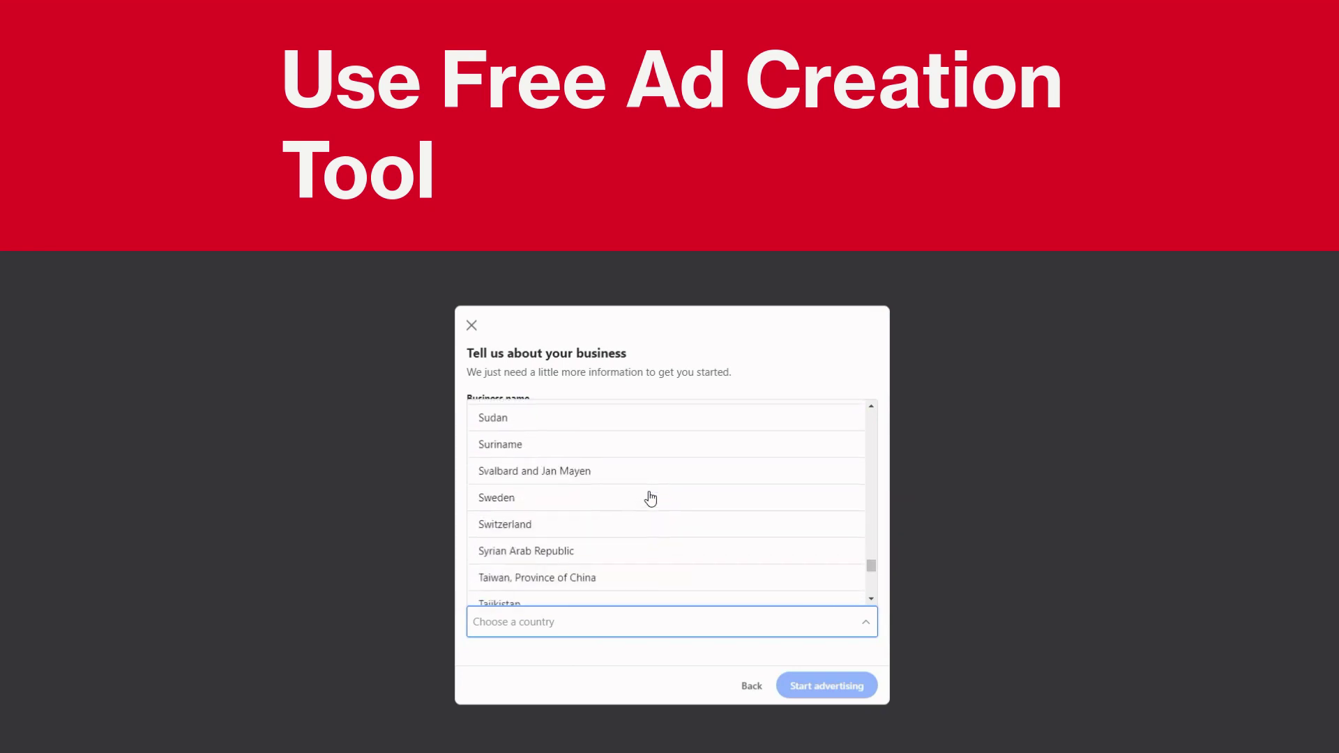
{"action": "scroll", "coordinate": [650, 497], "scroll_direction": "down", "scroll_amount": 2}
{"action": "scroll", "coordinate": [650, 497], "scroll_direction": "up", "scroll_amount": 5}
{"action": "scroll", "coordinate": [650, 497], "scroll_direction": "down", "scroll_amount": 2}
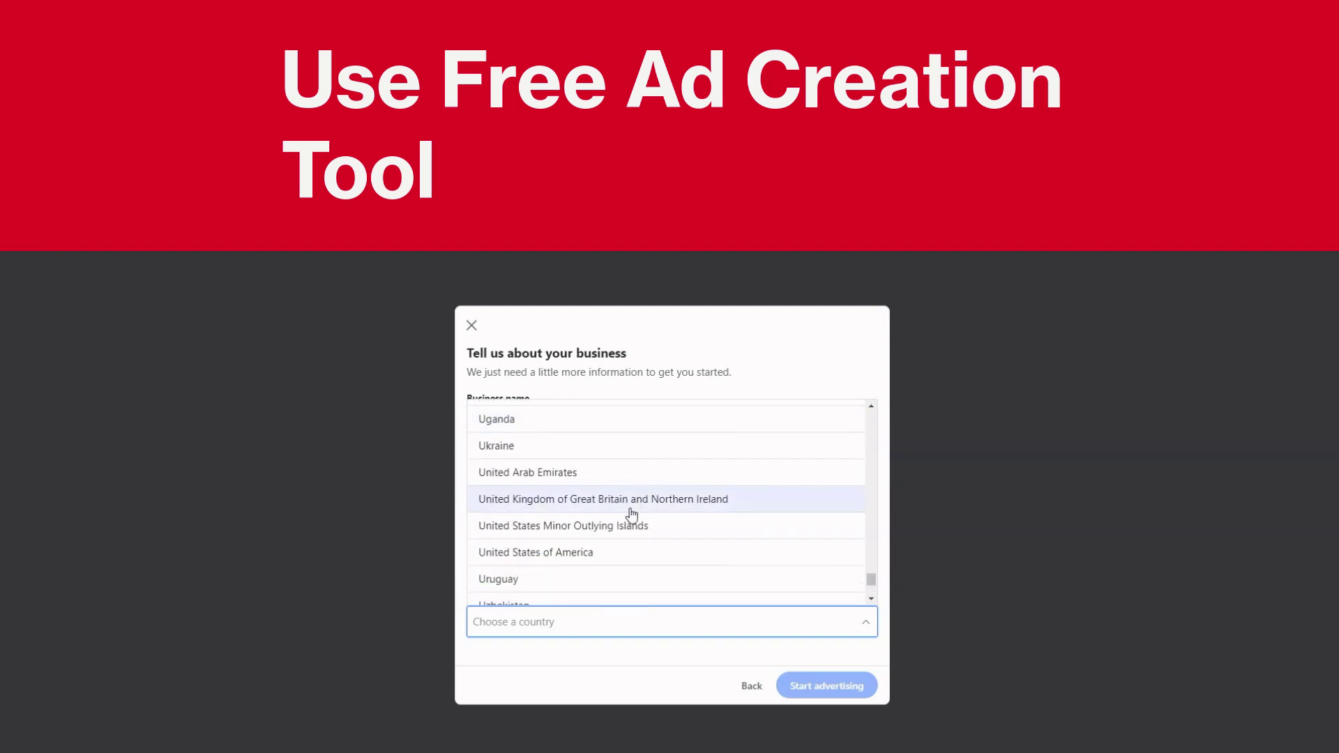
{"action": "left_click", "coordinate": [601, 551]}
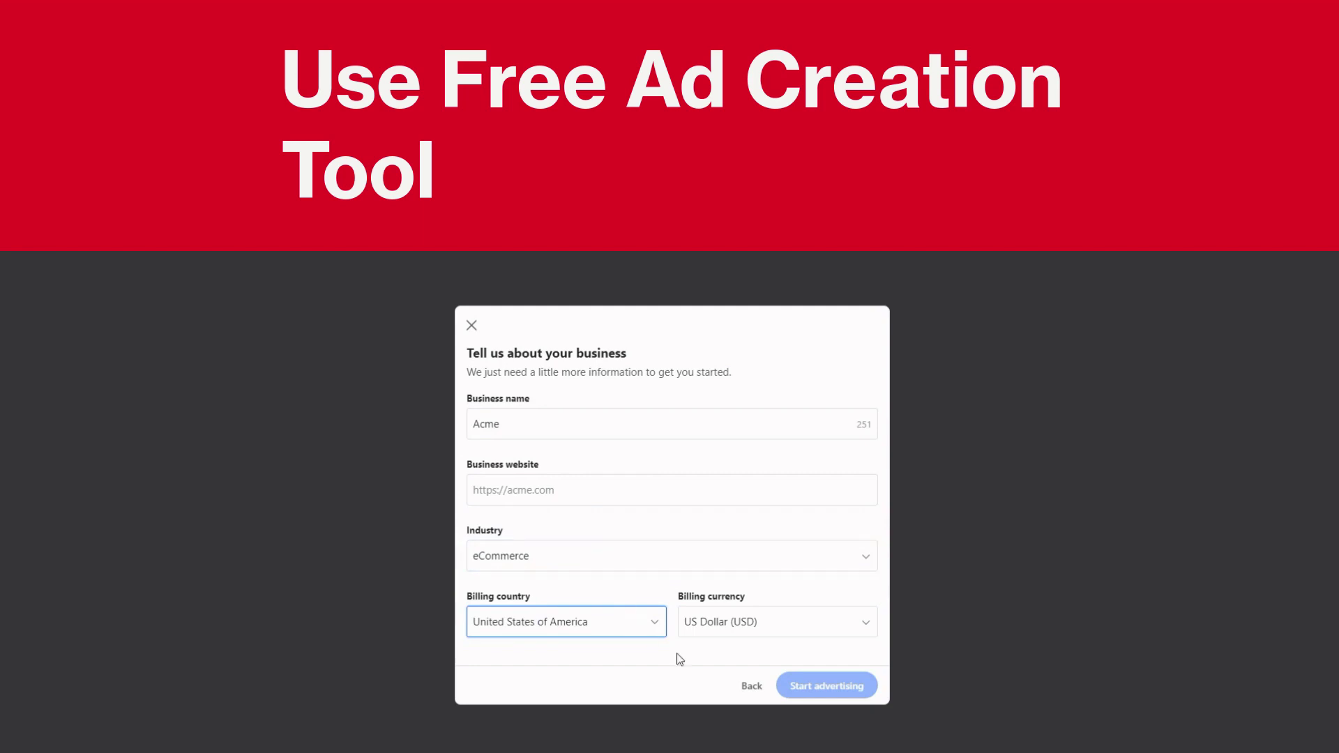
{"action": "left_click", "coordinate": [618, 482]}
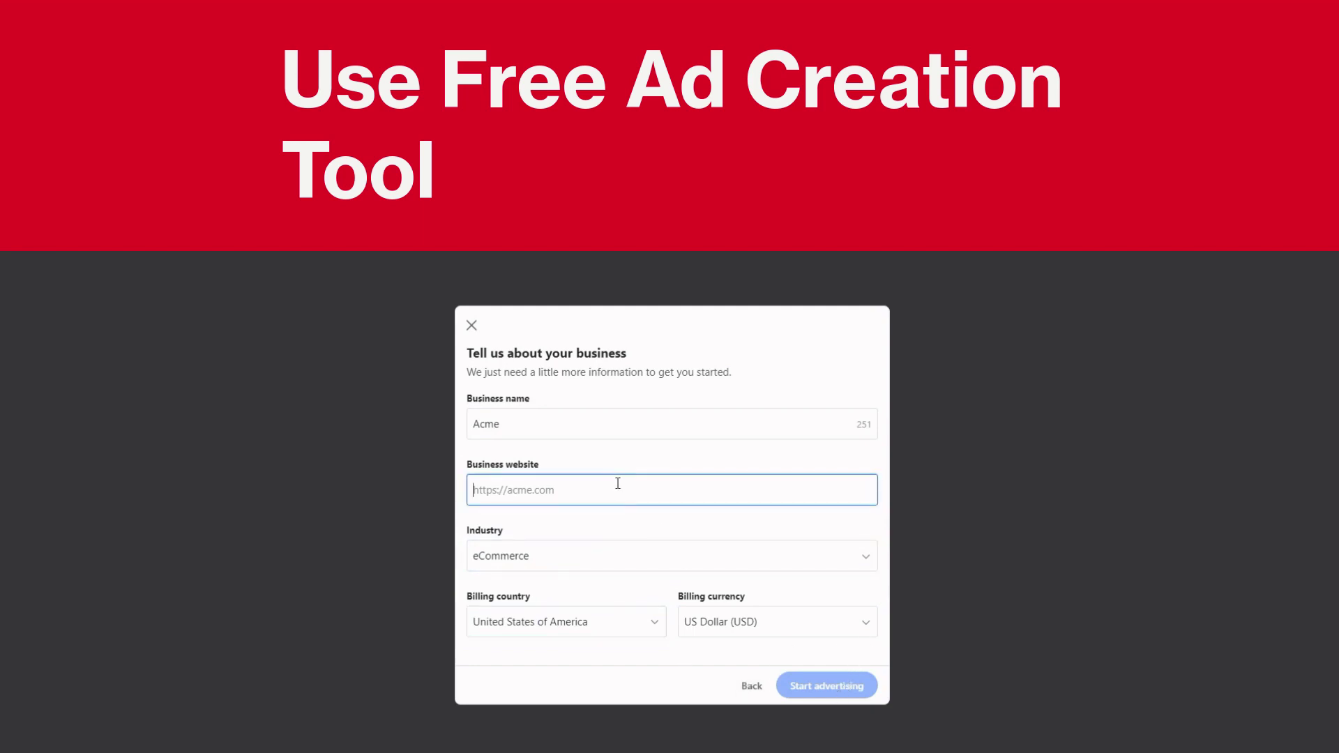
Enter digitalnomadinstiute.com as the business website and start advertising
{"action": "type", "text": "digital"}
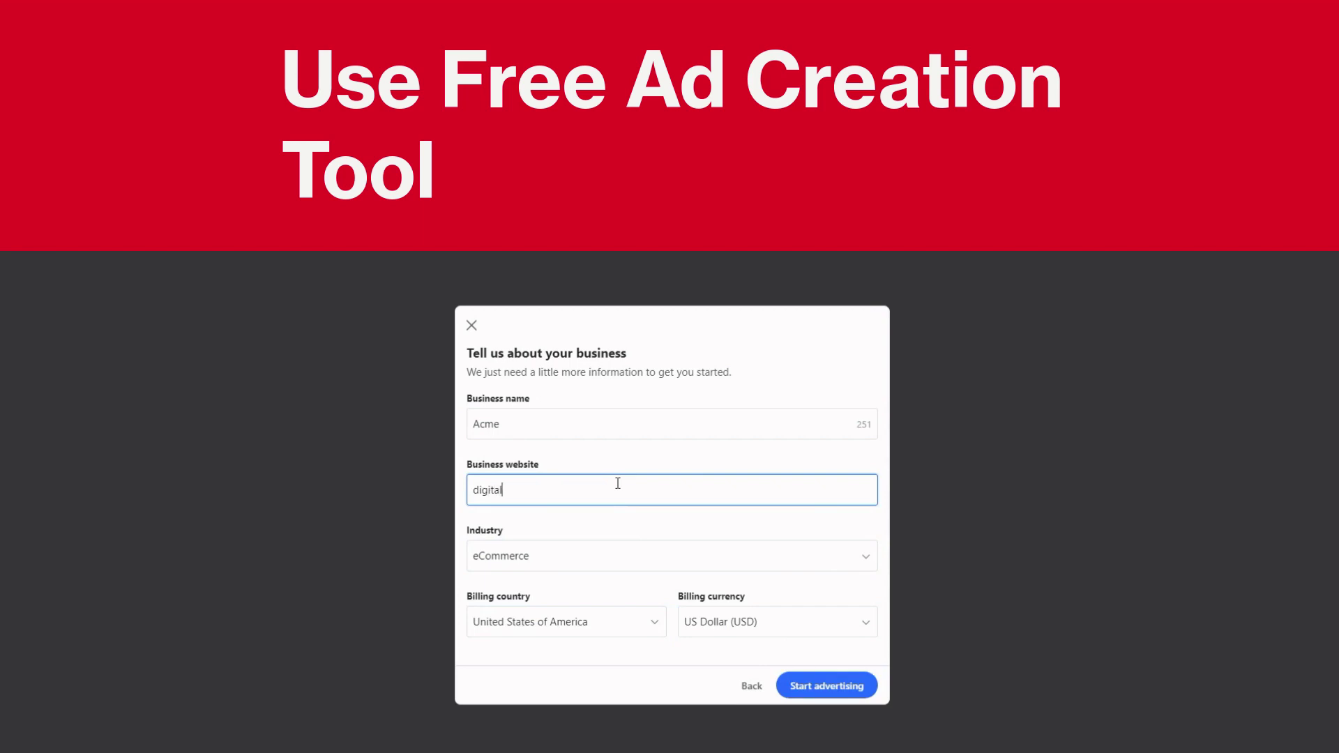
{"action": "type", "text": "nomadinstiute.com"}
{"action": "left_click", "coordinate": [850, 688]}
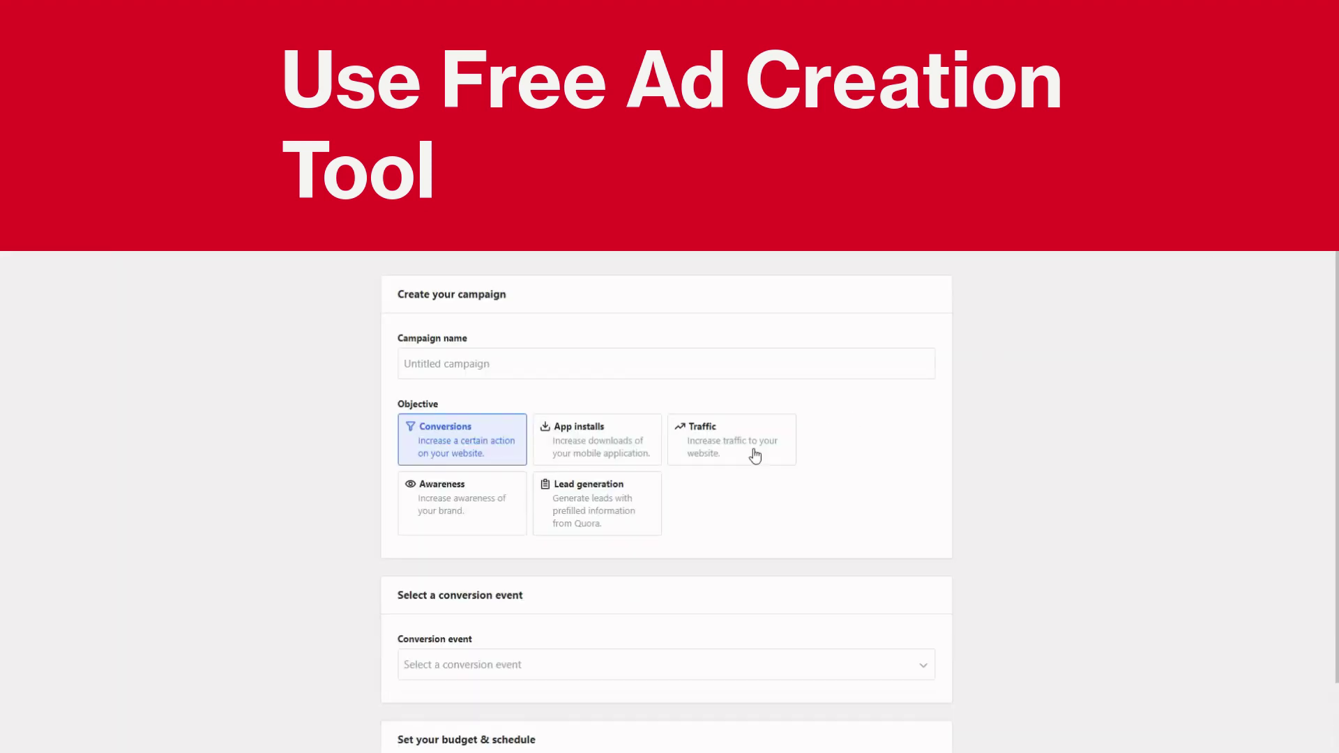
Name the campaign 'Test' and choose Generic as the conversion event
{"action": "left_click", "coordinate": [642, 368]}
{"action": "type", "text": "Test"}
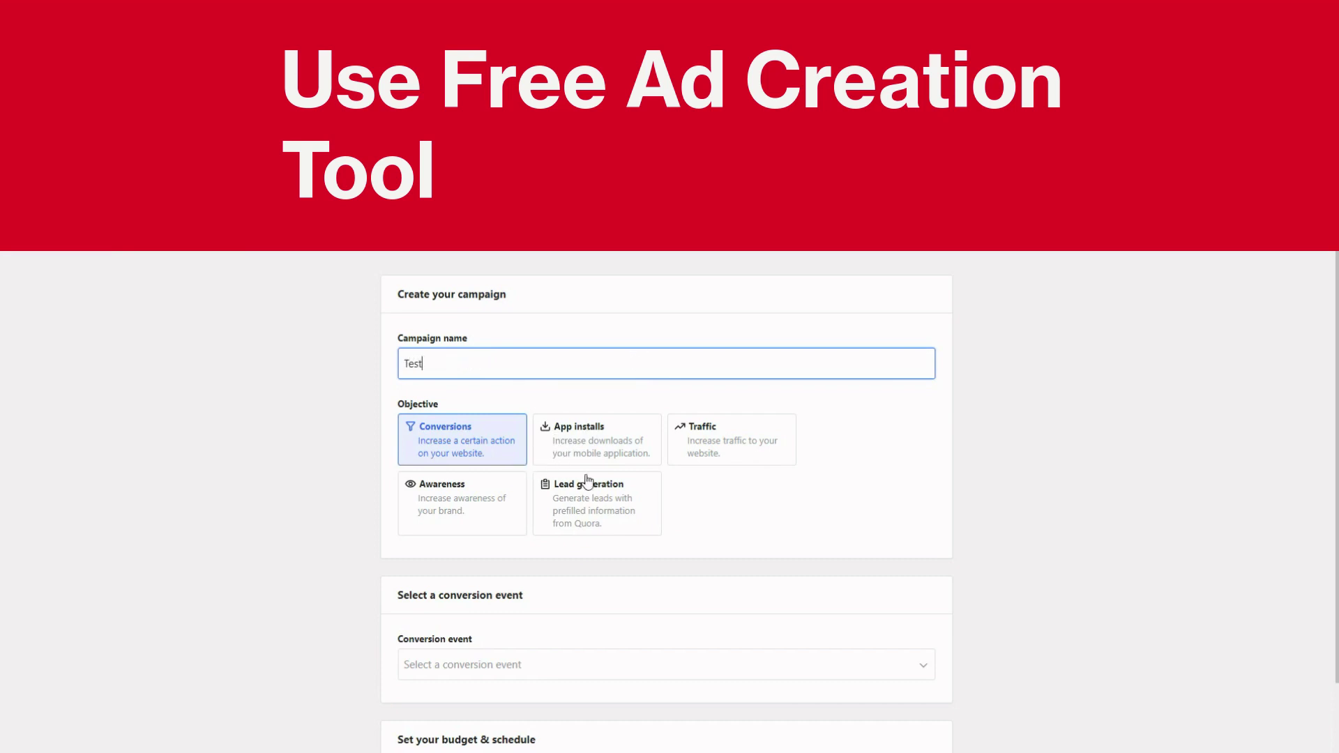
{"action": "scroll", "coordinate": [639, 524], "scroll_direction": "down", "scroll_amount": 2}
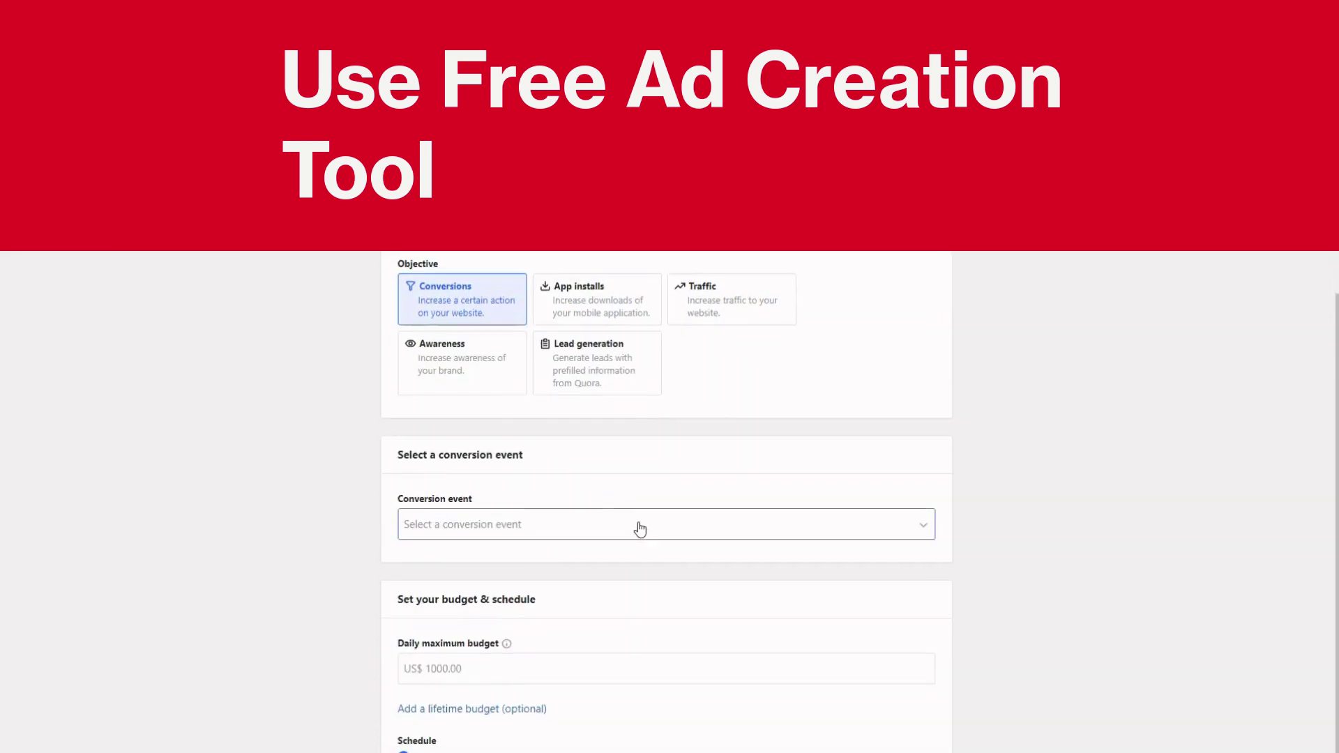
{"action": "left_click", "coordinate": [620, 532]}
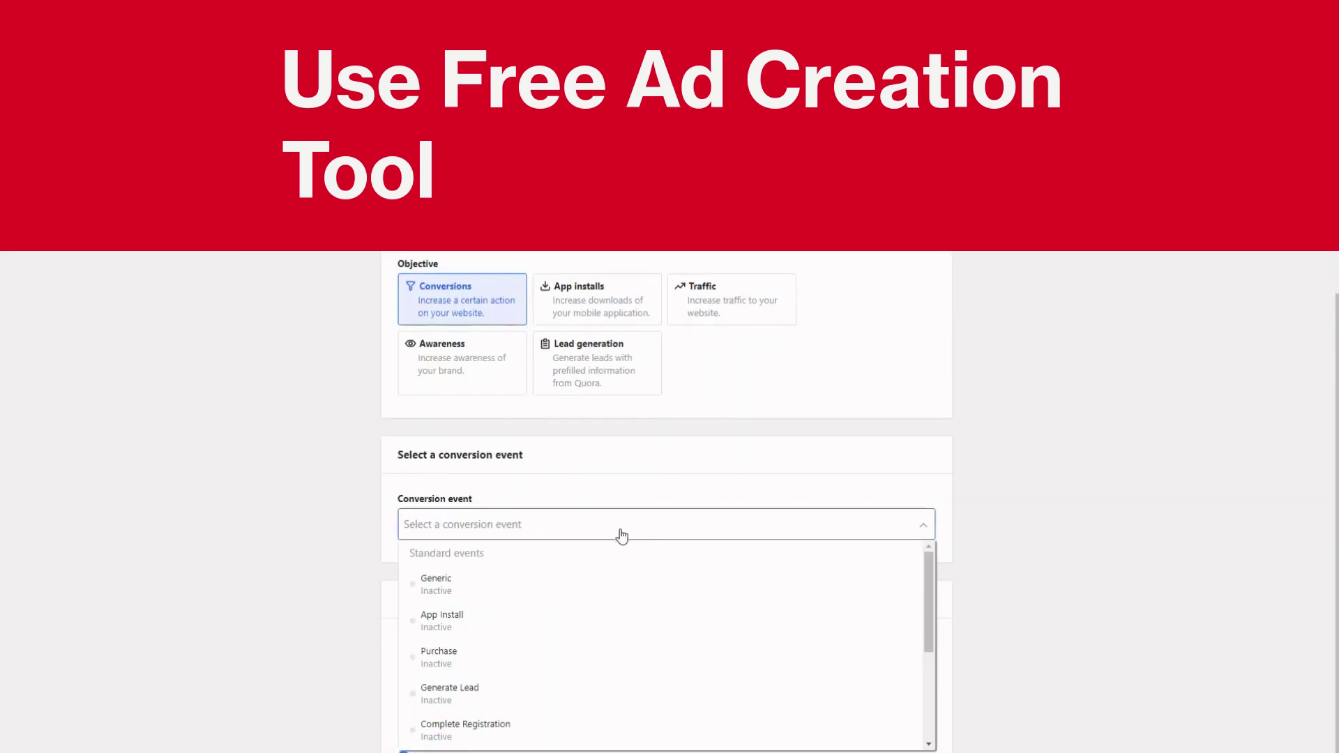
{"action": "left_click", "coordinate": [587, 585]}
Set a US$100 daily maximum budget and continue to the ad set page
{"action": "scroll", "coordinate": [607, 550], "scroll_direction": "down", "scroll_amount": 1}
{"action": "left_click", "coordinate": [535, 632]}
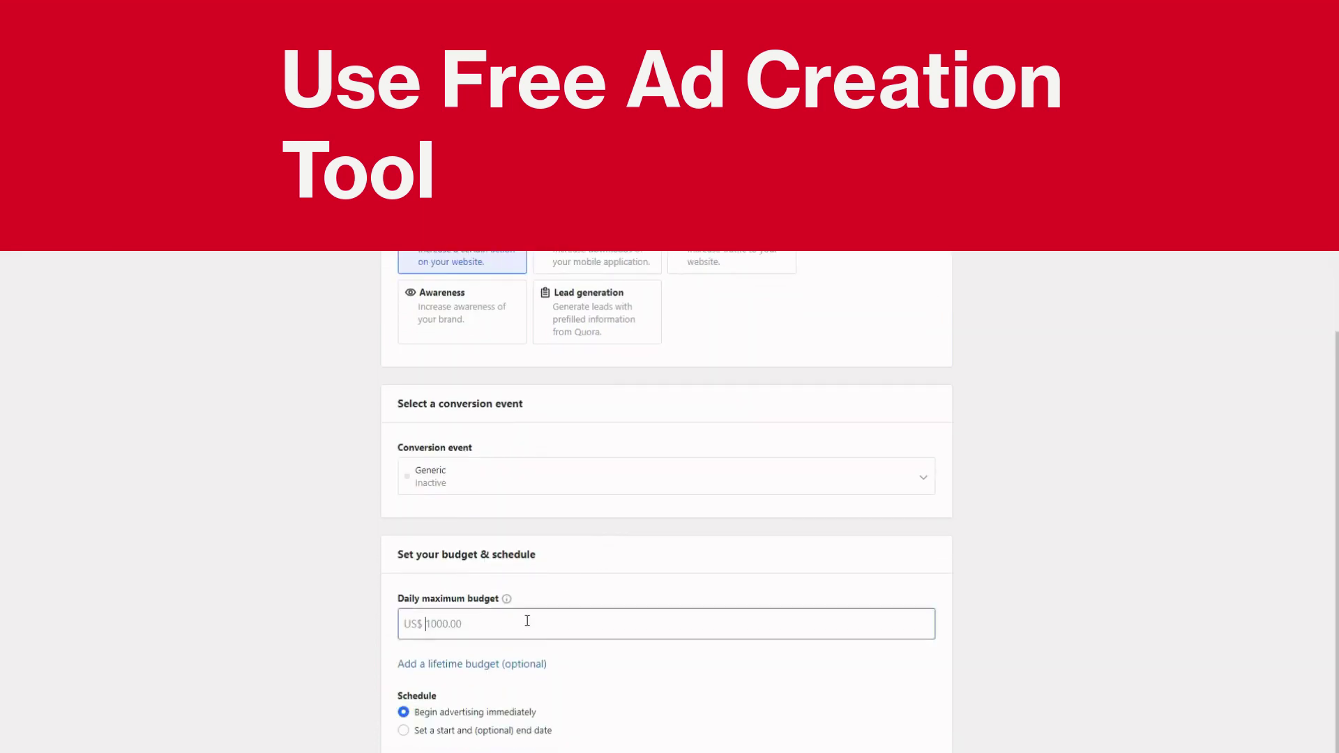
{"action": "type", "text": "100"}
{"action": "key", "text": "Tab"}
{"action": "left_click", "coordinate": [978, 597]}
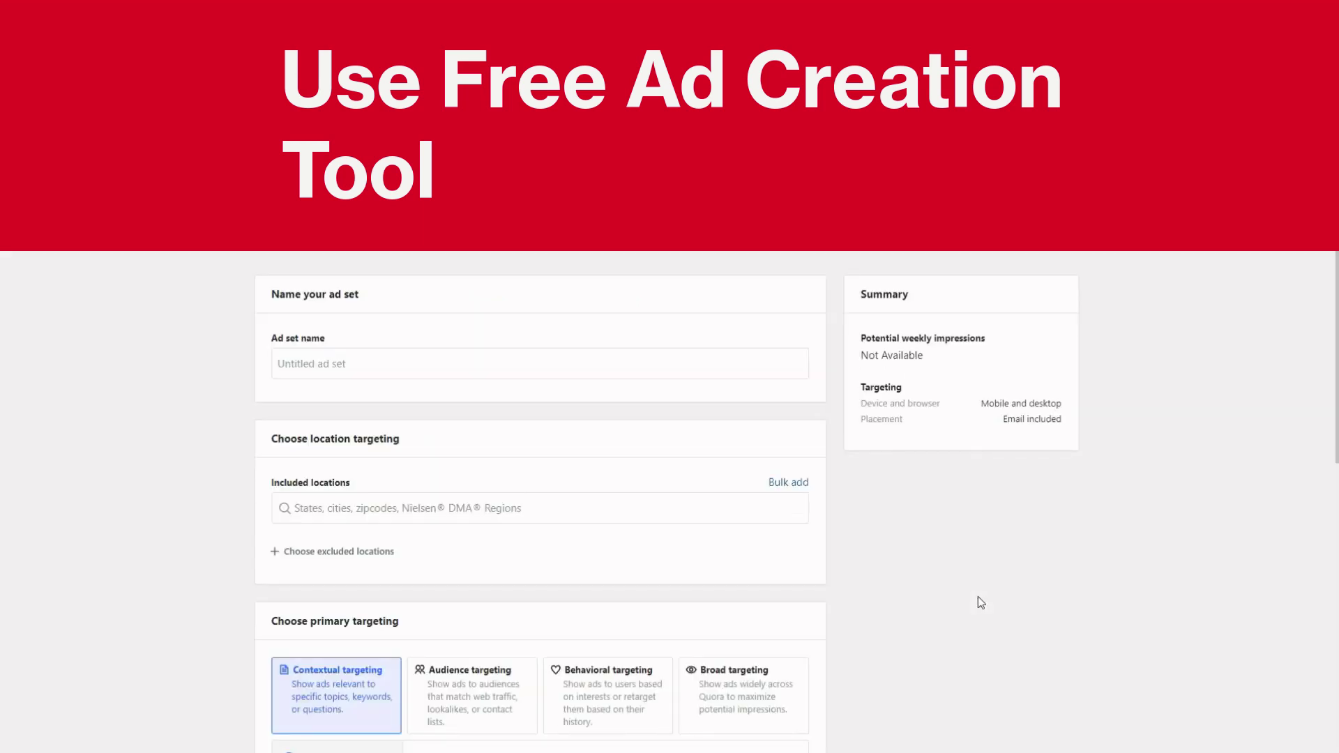
{"action": "left_click", "coordinate": [621, 506]}
{"action": "left_click", "coordinate": [441, 363]}
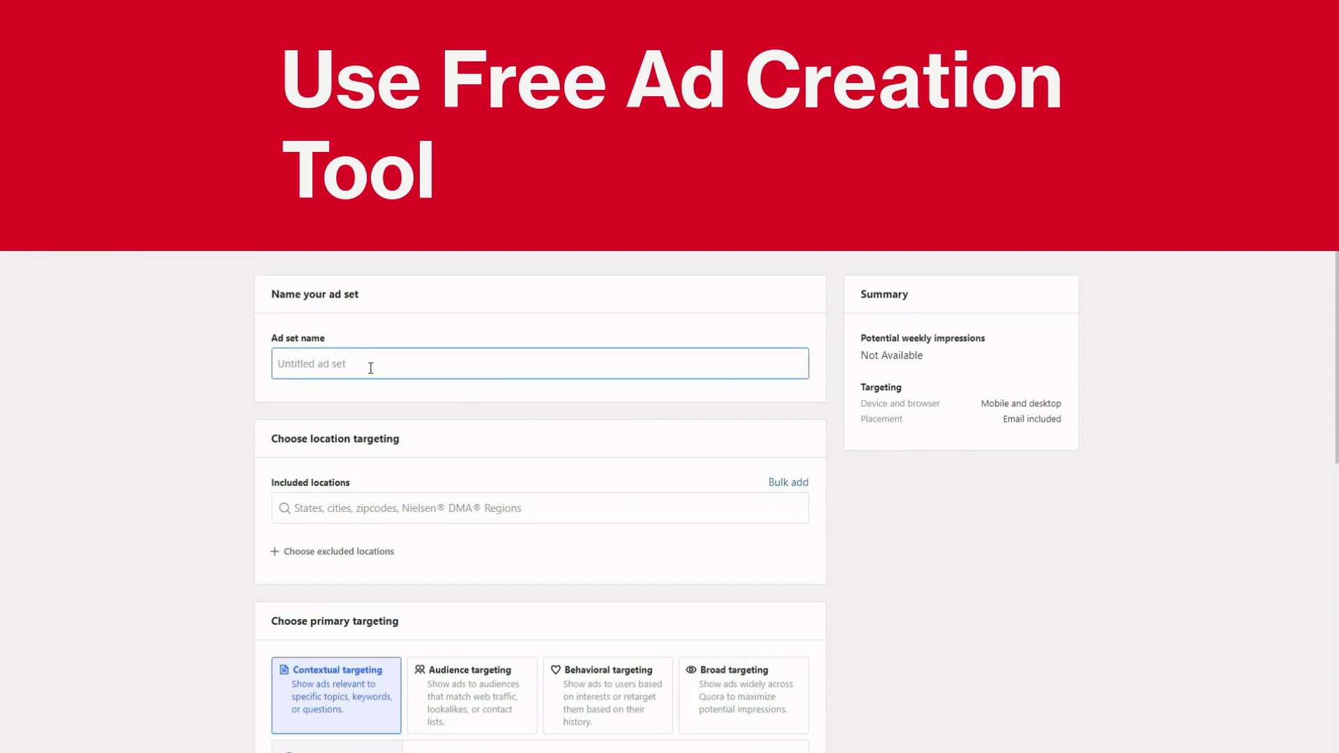
Switch the ad set's contextual targeting from Topics to Questions
{"action": "scroll", "coordinate": [371, 367], "scroll_direction": "down", "scroll_amount": 4}
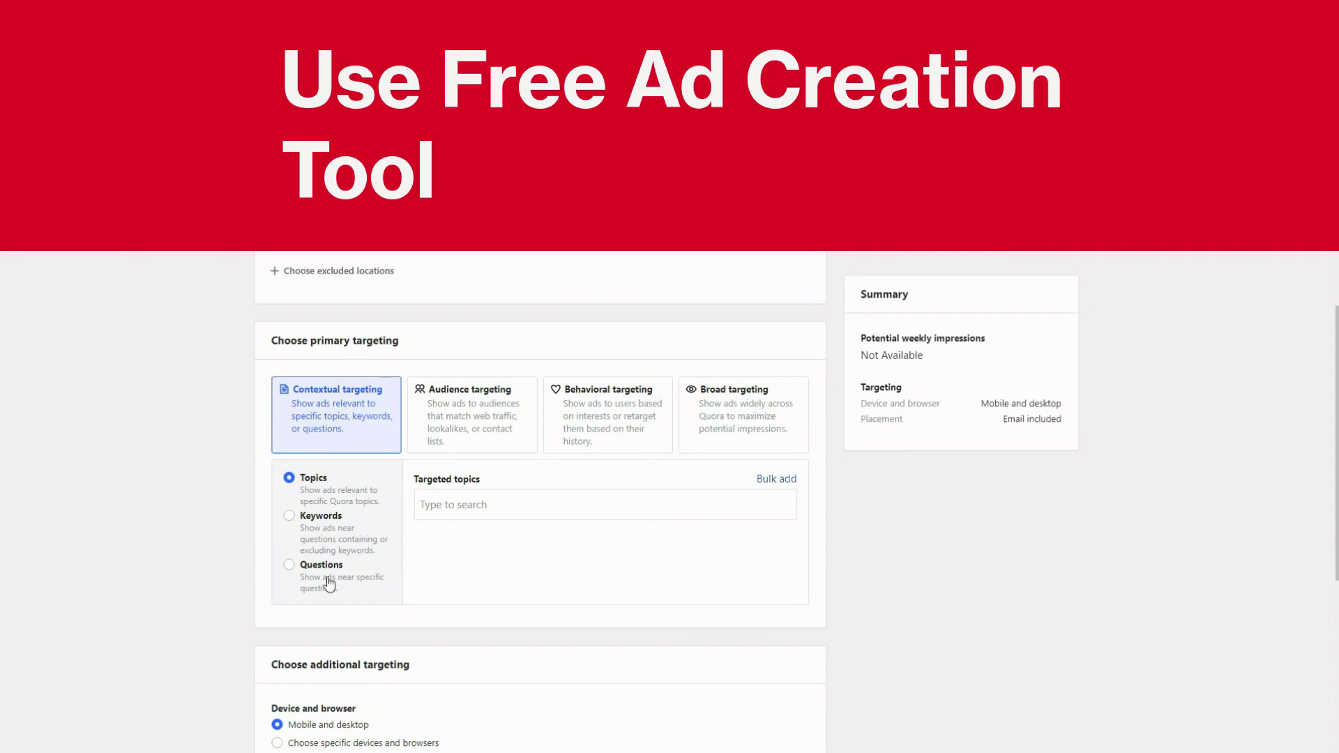
{"action": "left_click", "coordinate": [290, 566]}
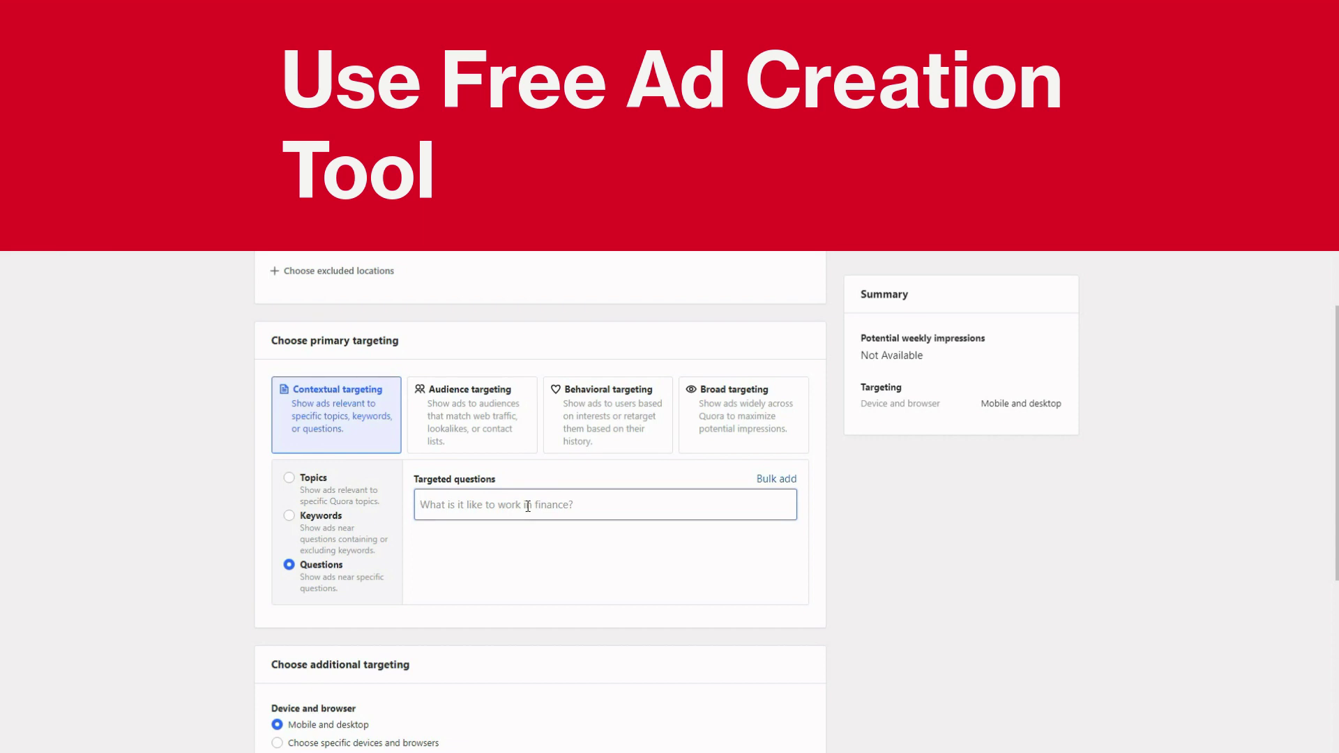
Search 'affiliate marketing', fixing the typo, and target 'How can I start affiliate marketing?'
{"action": "type", "text": "you"}
{"action": "key", "text": "BackSpace"}
{"action": "key", "text": "BackSpace"}
{"action": "key", "text": "BackSpace"}
{"action": "type", "text": "affilat"}
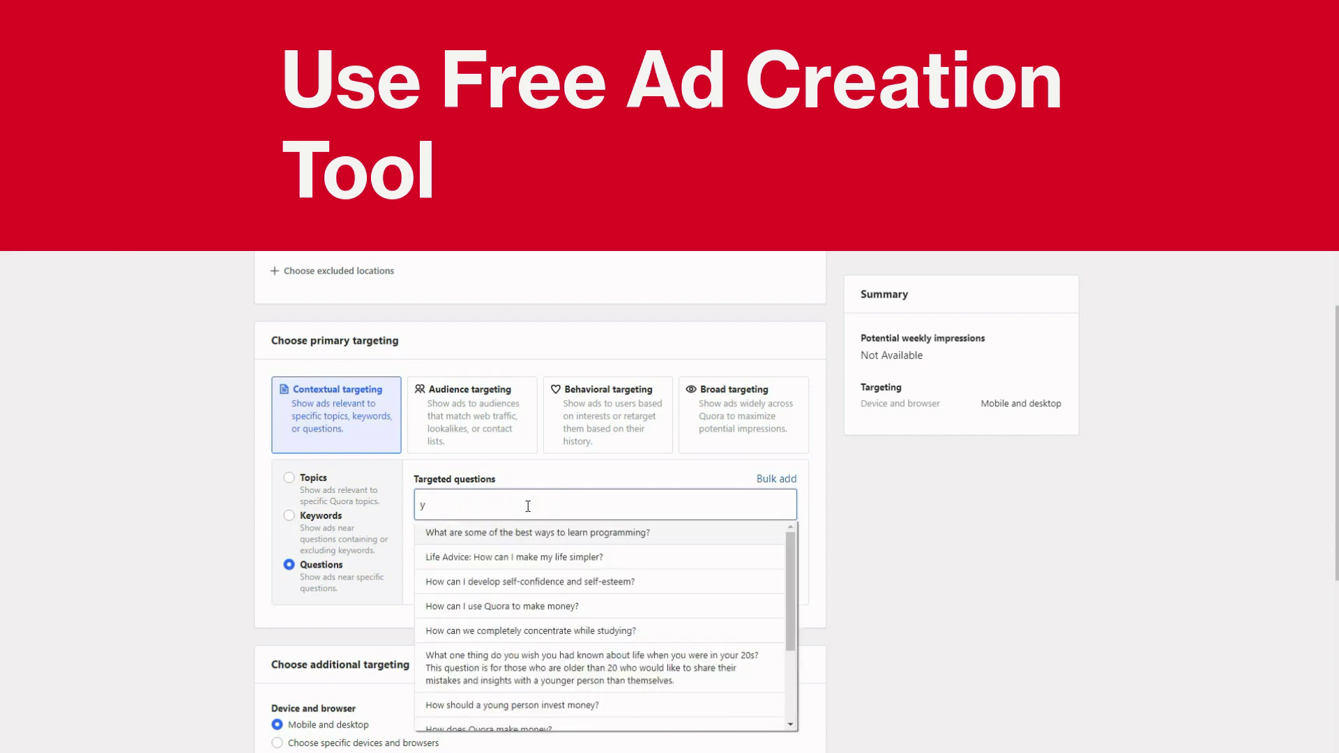
{"action": "type", "text": "e mar"}
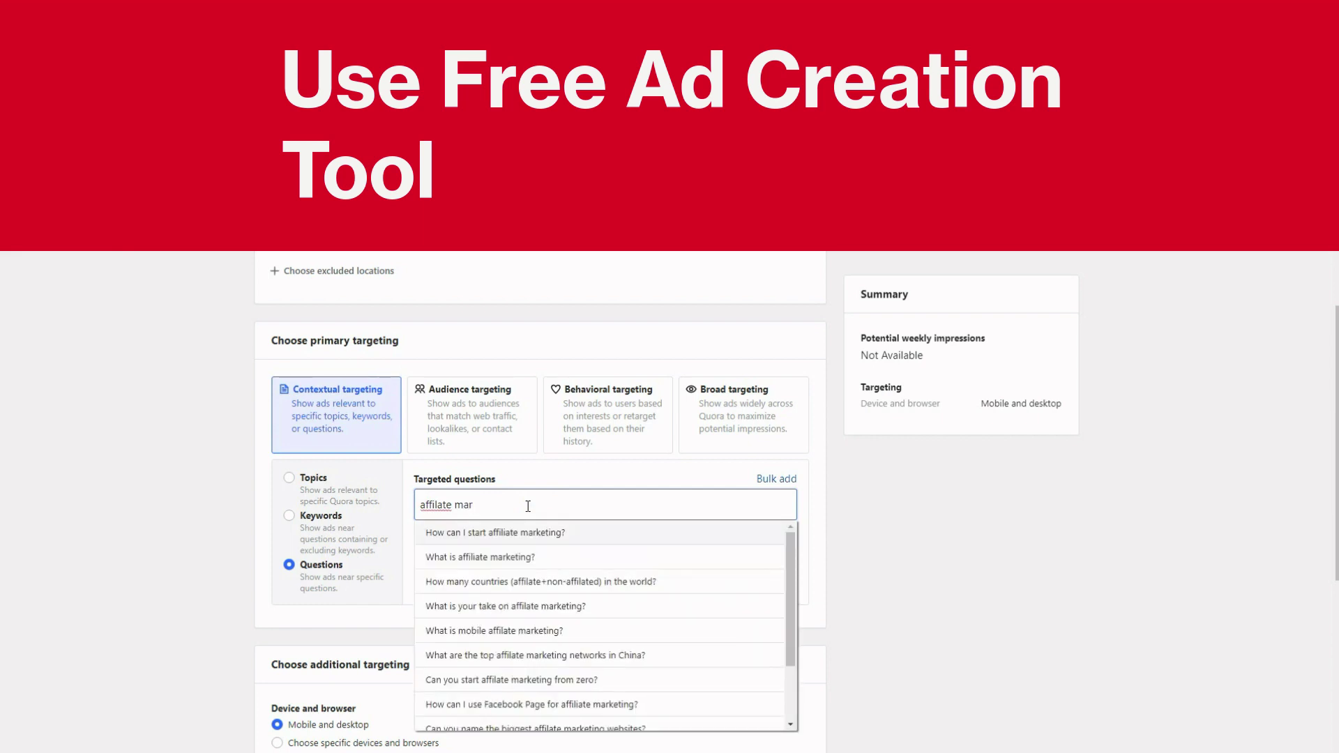
{"action": "type", "text": "keting"}
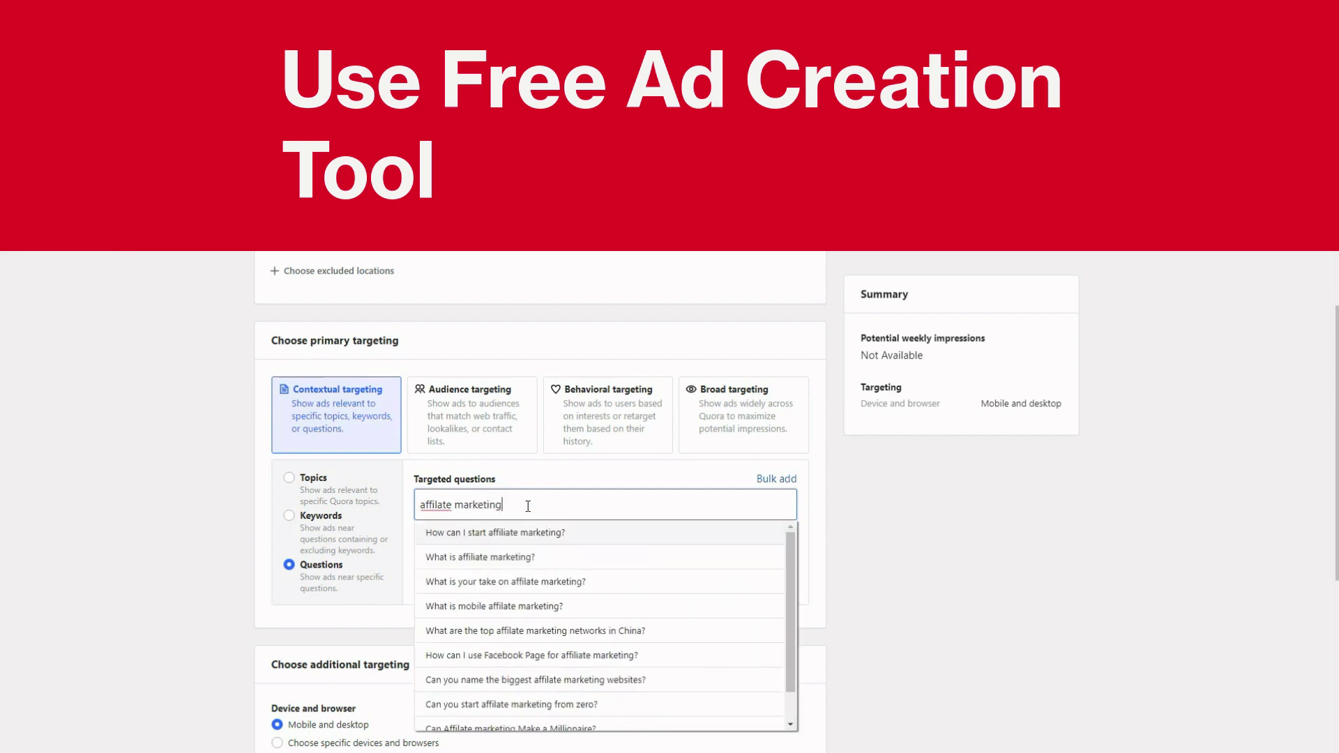
{"action": "right_click", "coordinate": [439, 505]}
{"action": "left_click", "coordinate": [459, 514]}
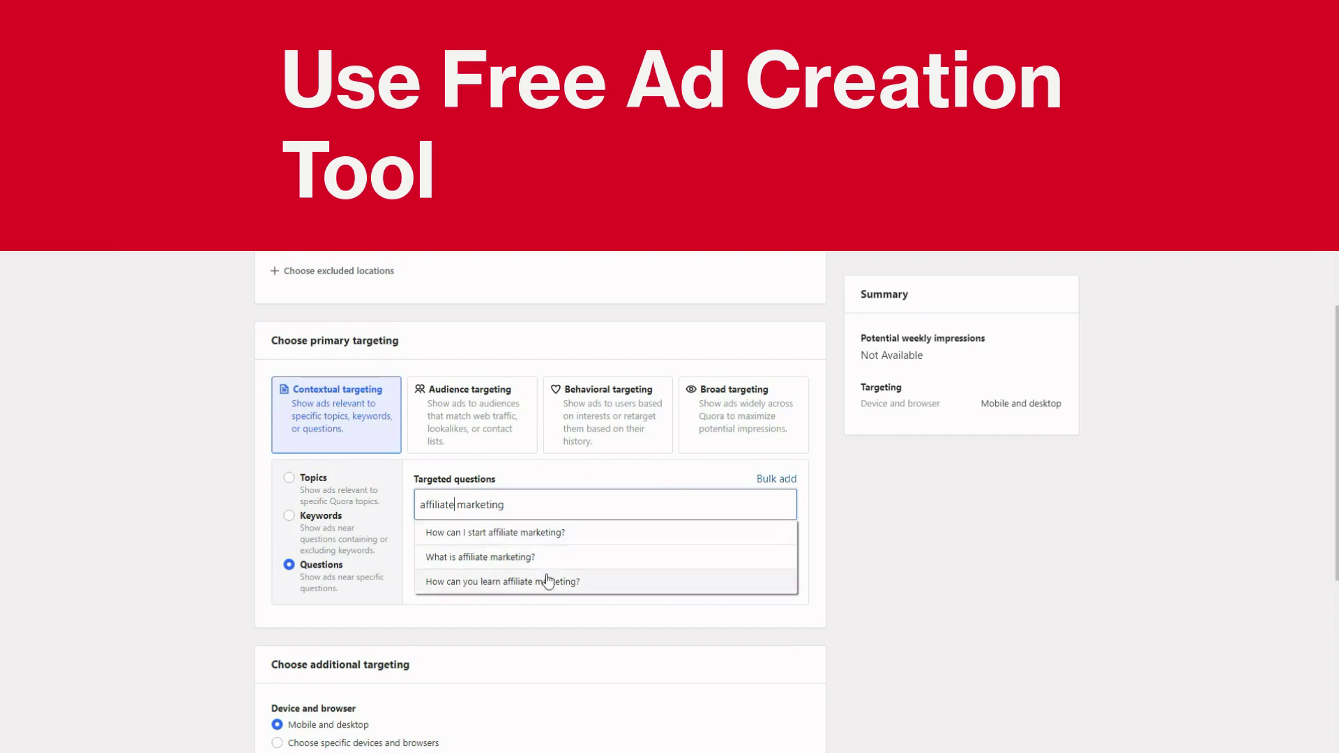
{"action": "left_click", "coordinate": [542, 537]}
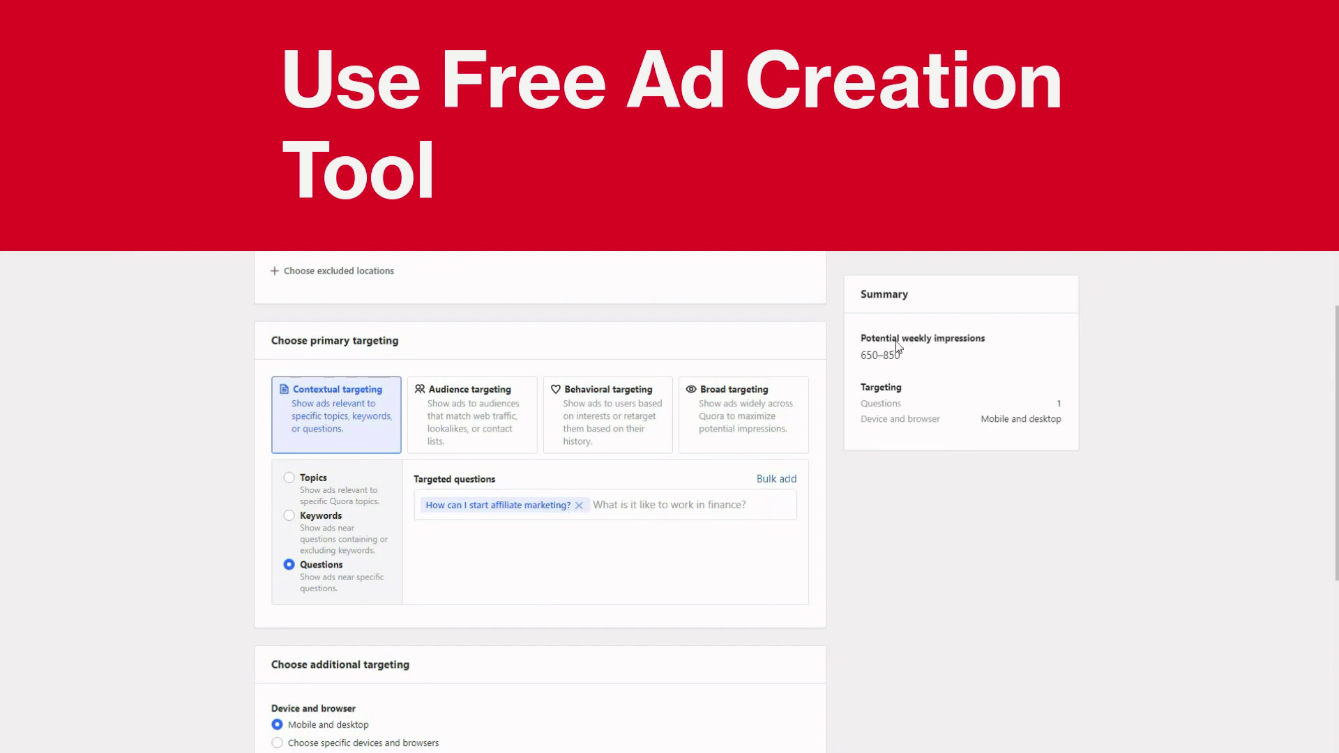
Remove the affiliate question, try 'How do I potty train a puppy?', then remove it too
{"action": "left_click", "coordinate": [579, 506]}
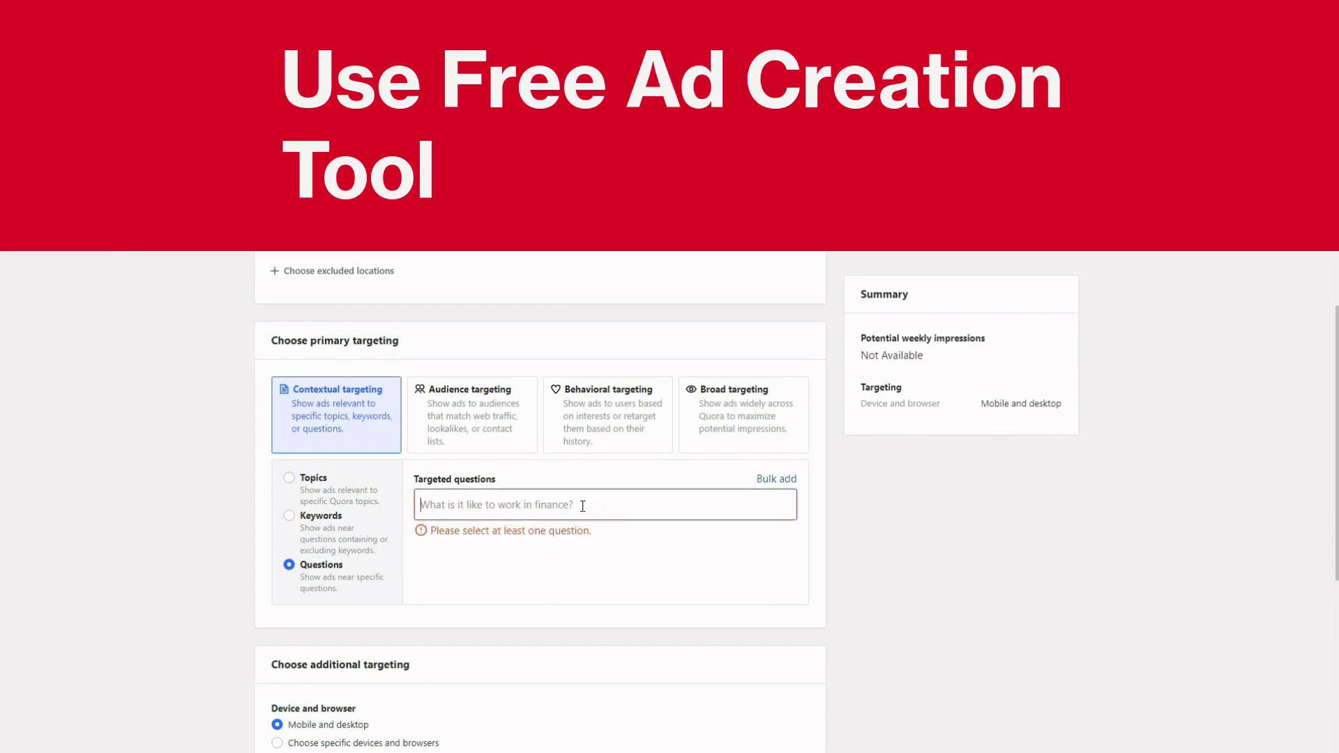
{"action": "type", "text": "dog training"}
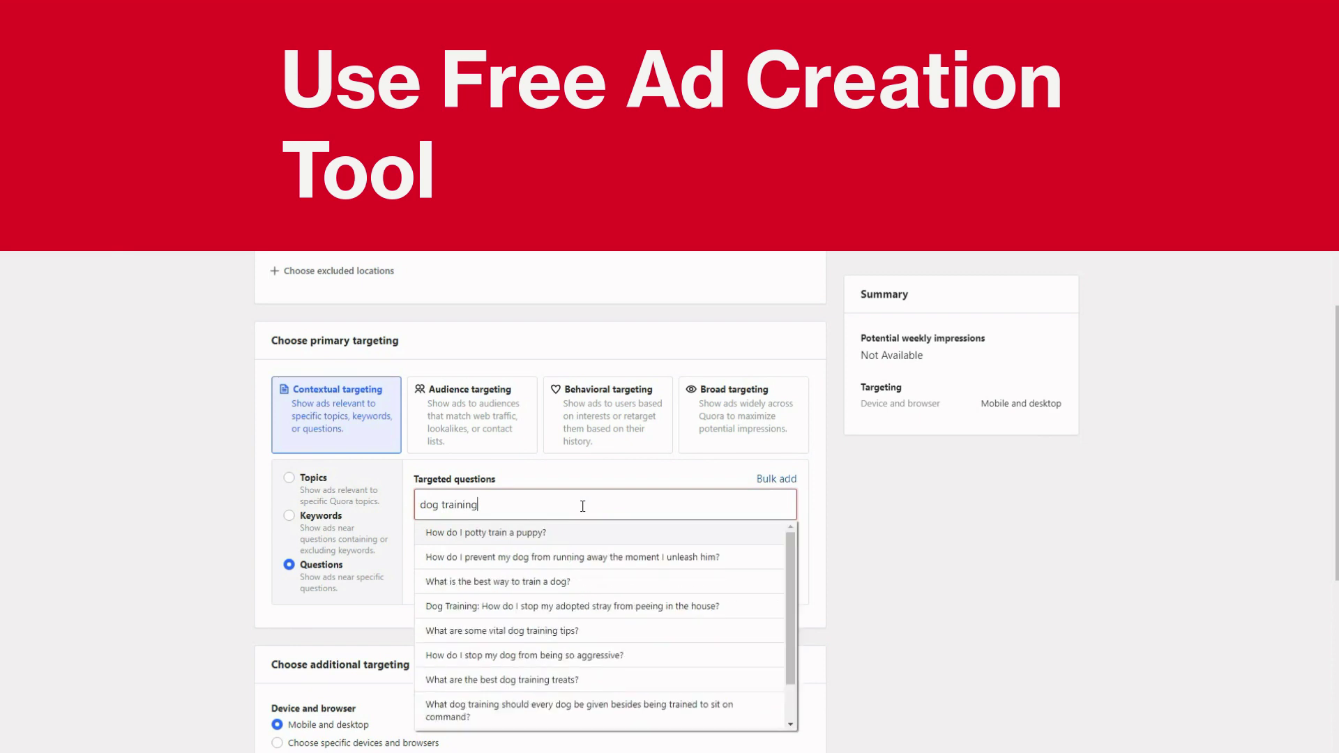
{"action": "scroll", "coordinate": [689, 621], "scroll_direction": "down", "scroll_amount": 1}
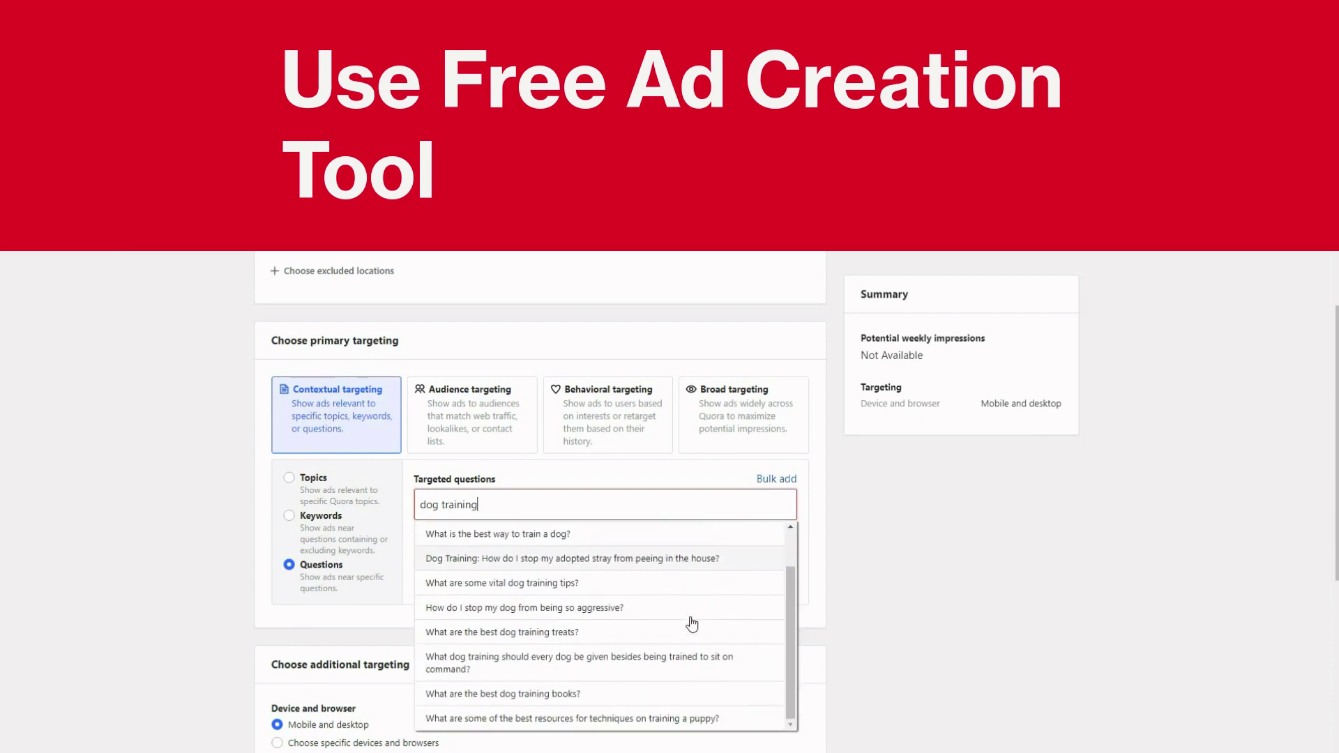
{"action": "scroll", "coordinate": [692, 624], "scroll_direction": "up", "scroll_amount": 1}
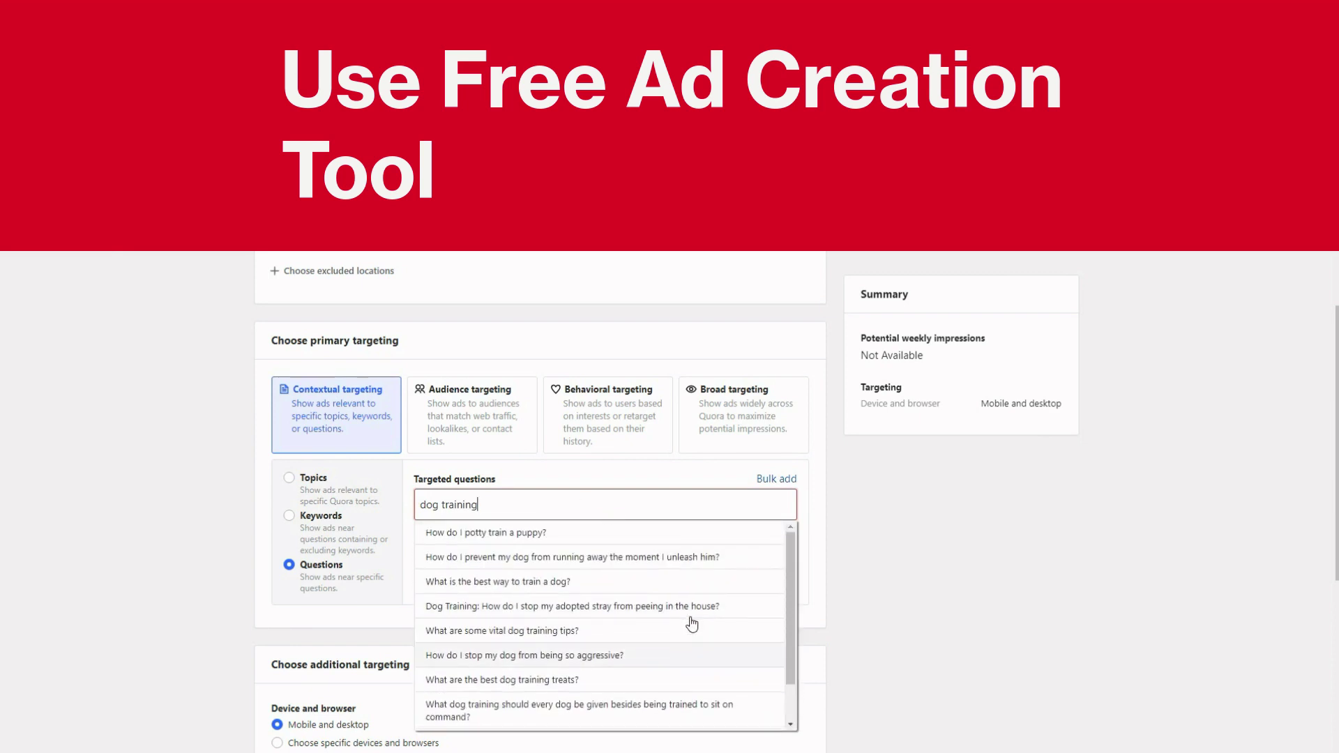
{"action": "left_click", "coordinate": [604, 537]}
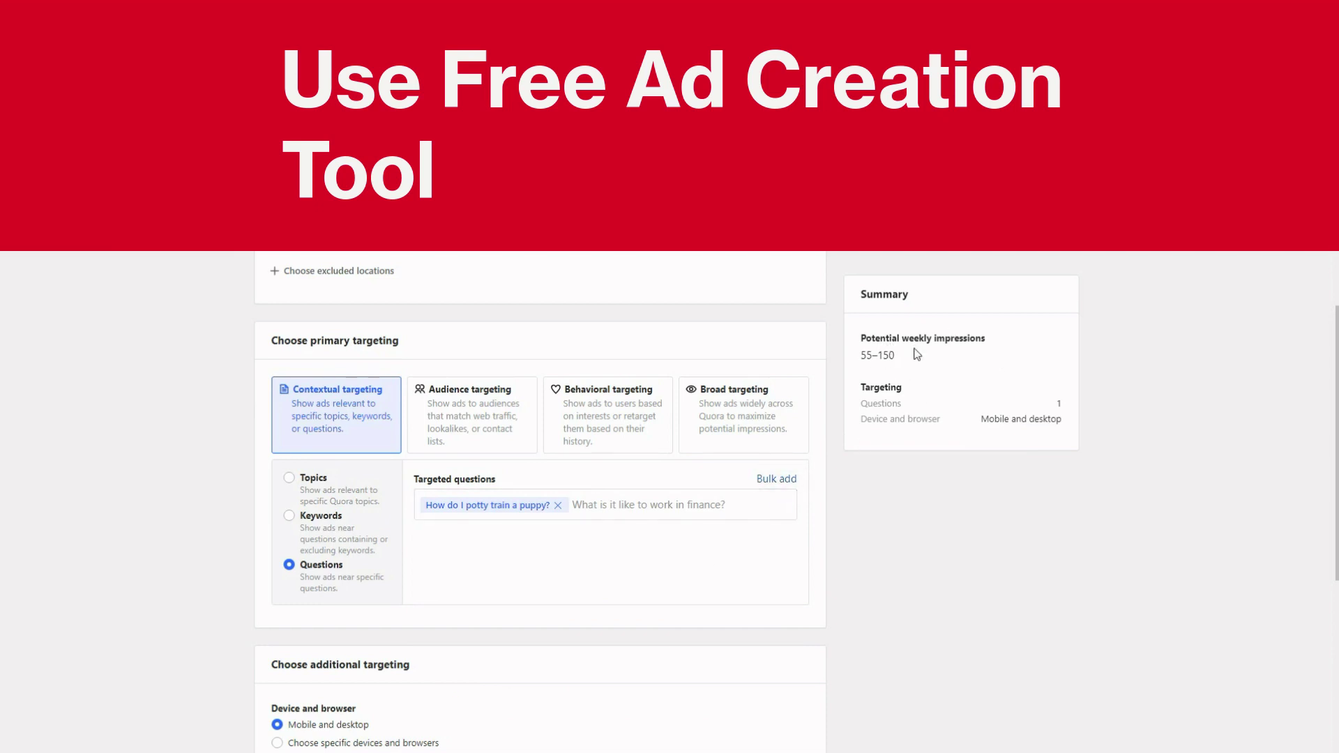
{"action": "scroll", "coordinate": [748, 639], "scroll_direction": "down", "scroll_amount": 3}
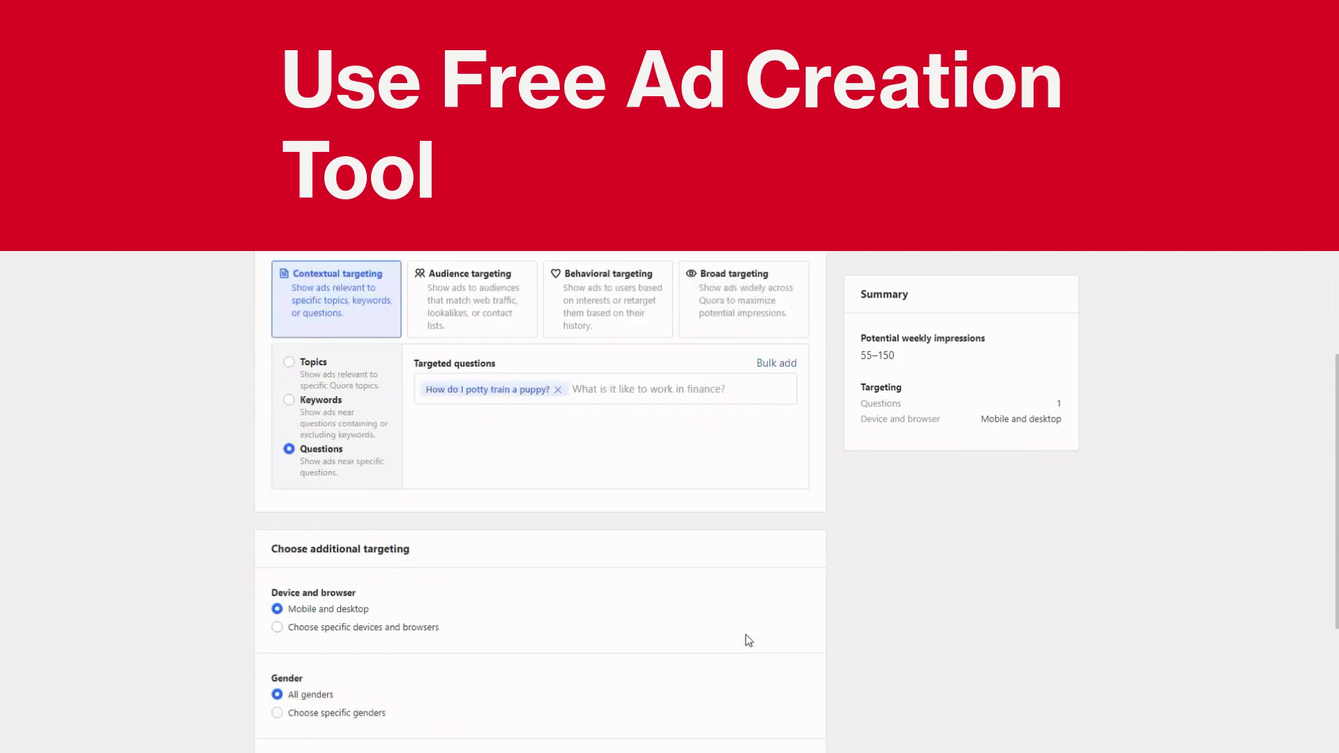
{"action": "scroll", "coordinate": [748, 639], "scroll_direction": "down", "scroll_amount": 5}
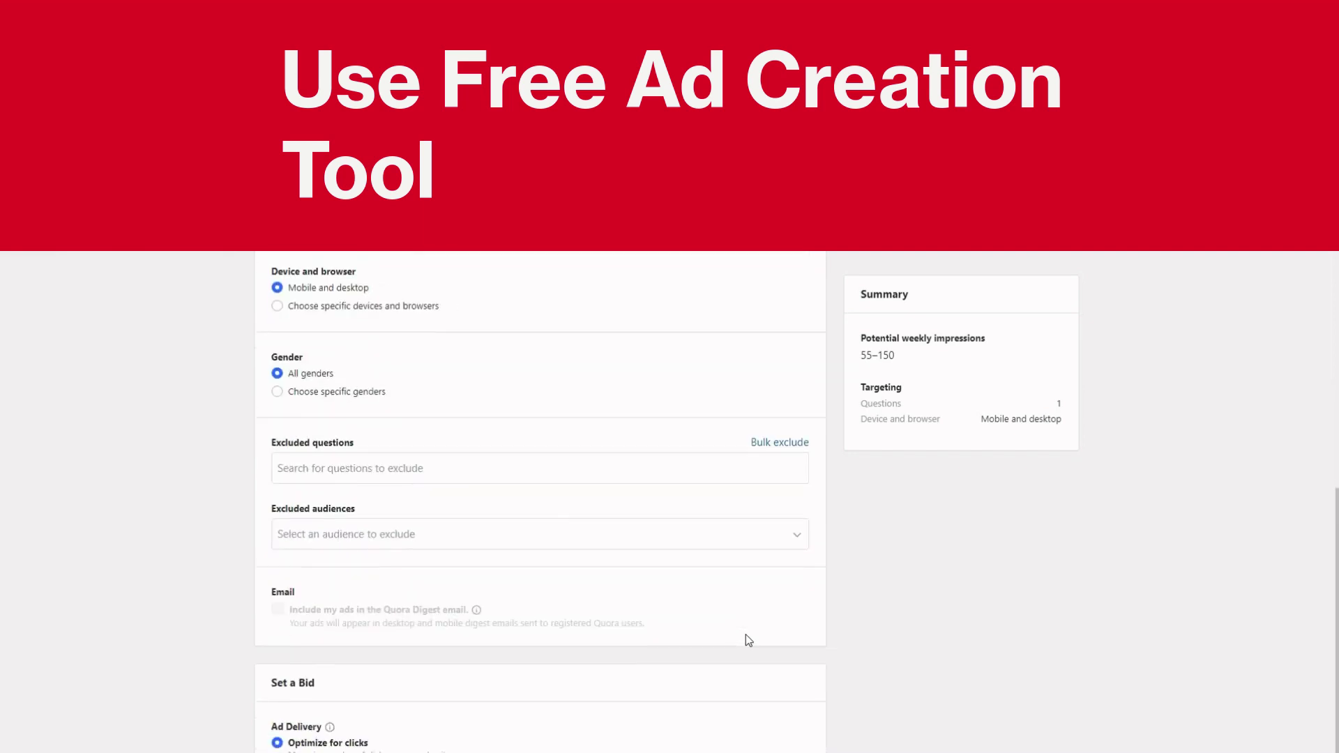
{"action": "scroll", "coordinate": [748, 639], "scroll_direction": "up", "scroll_amount": 8}
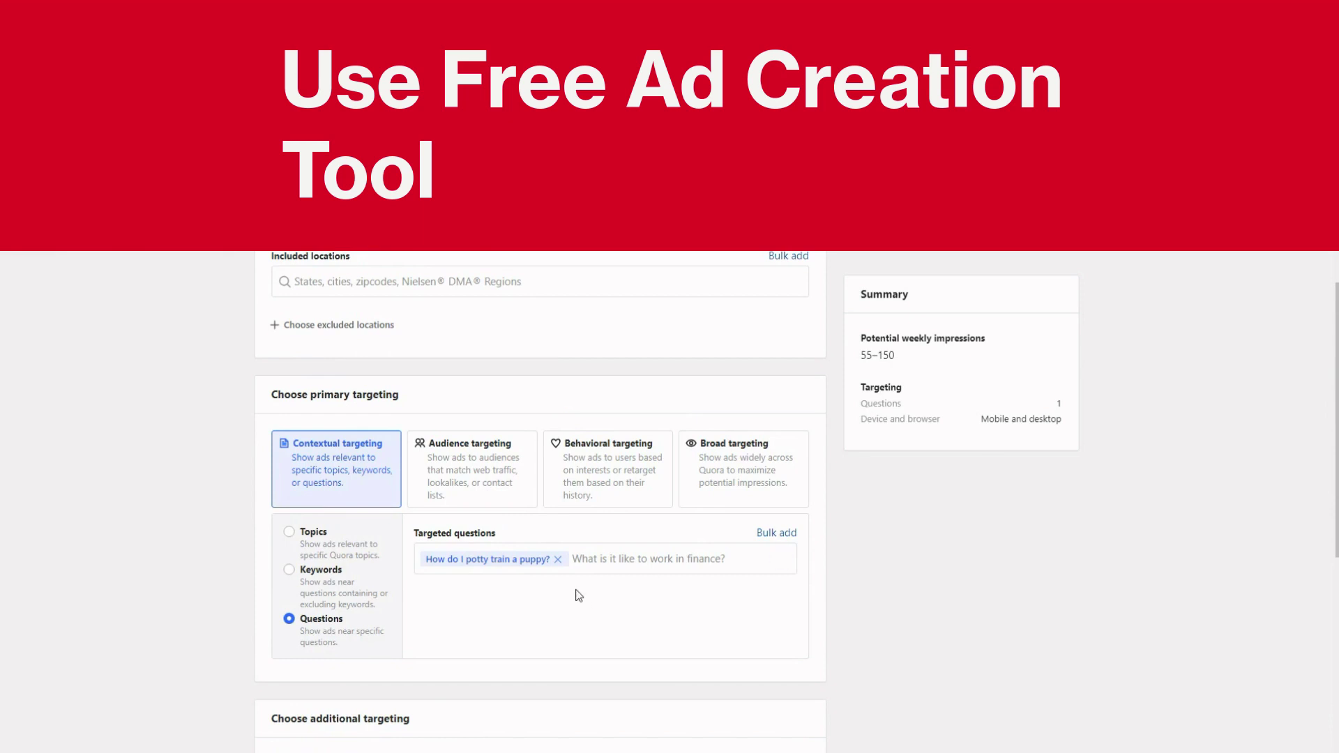
{"action": "left_click", "coordinate": [557, 559]}
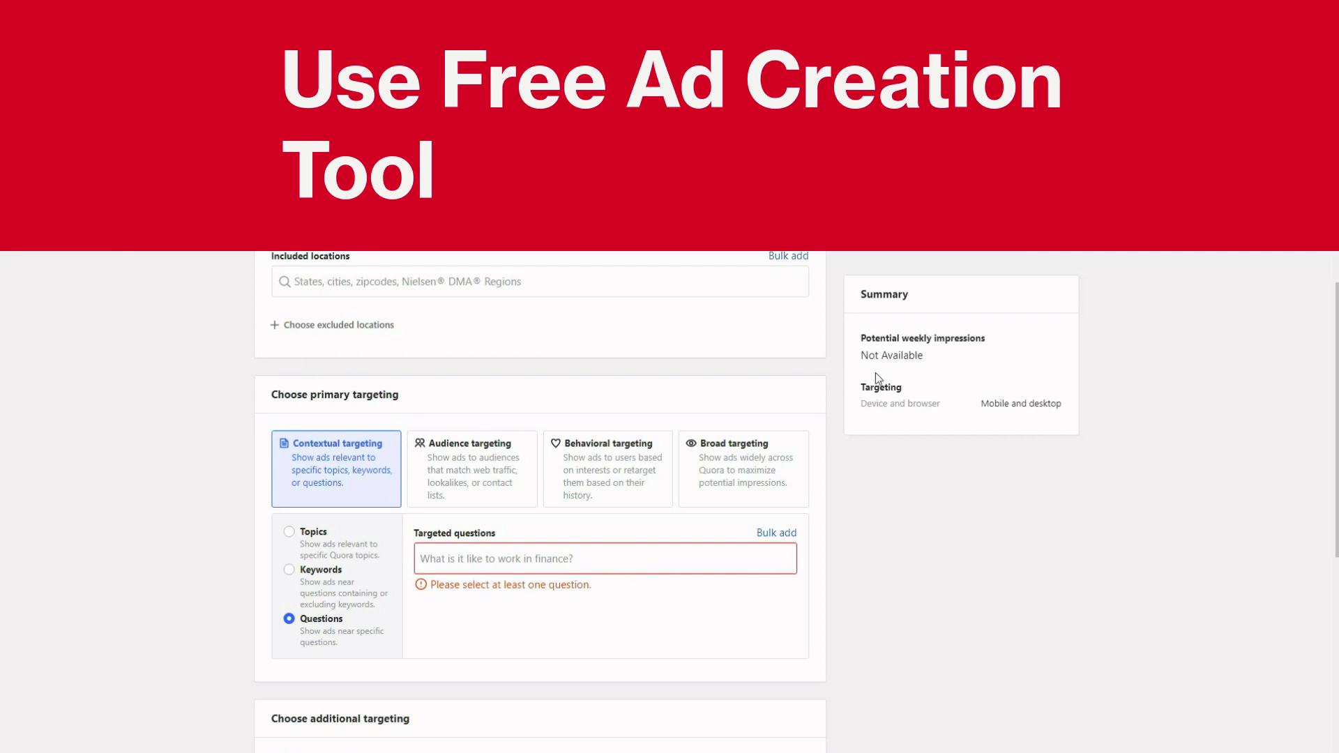
Bulk-search questions with the corrected keyword 'affiliate marketing' to list 20 matches
{"action": "left_click", "coordinate": [776, 534]}
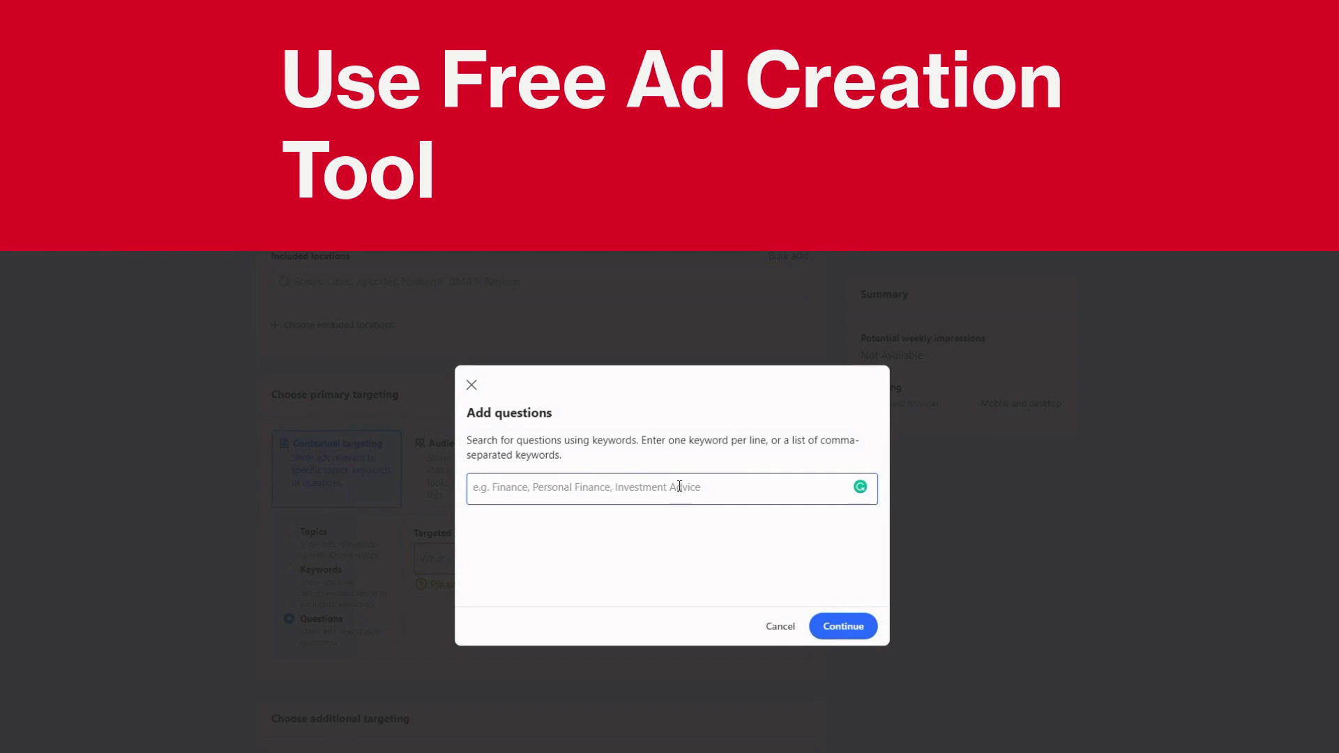
{"action": "type", "text": "af"}
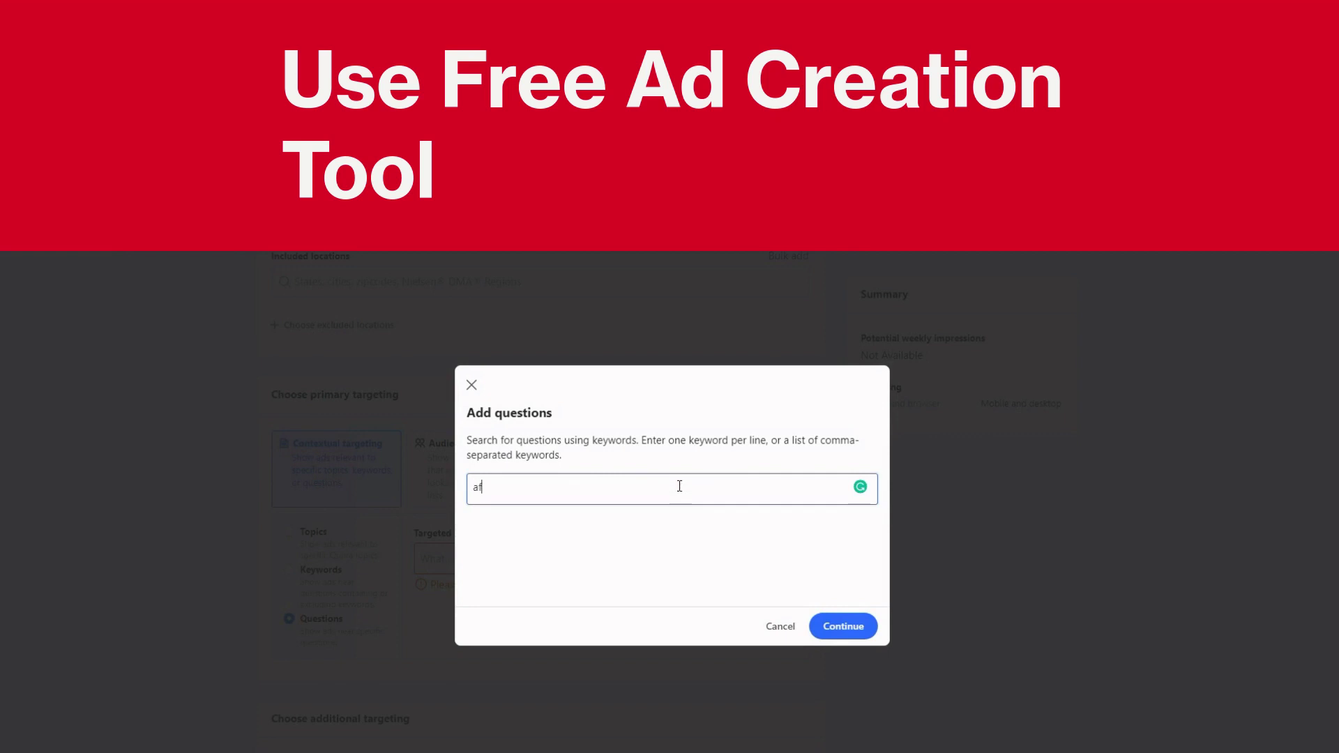
{"action": "type", "text": "filate marketing"}
{"action": "left_click", "coordinate": [489, 486]}
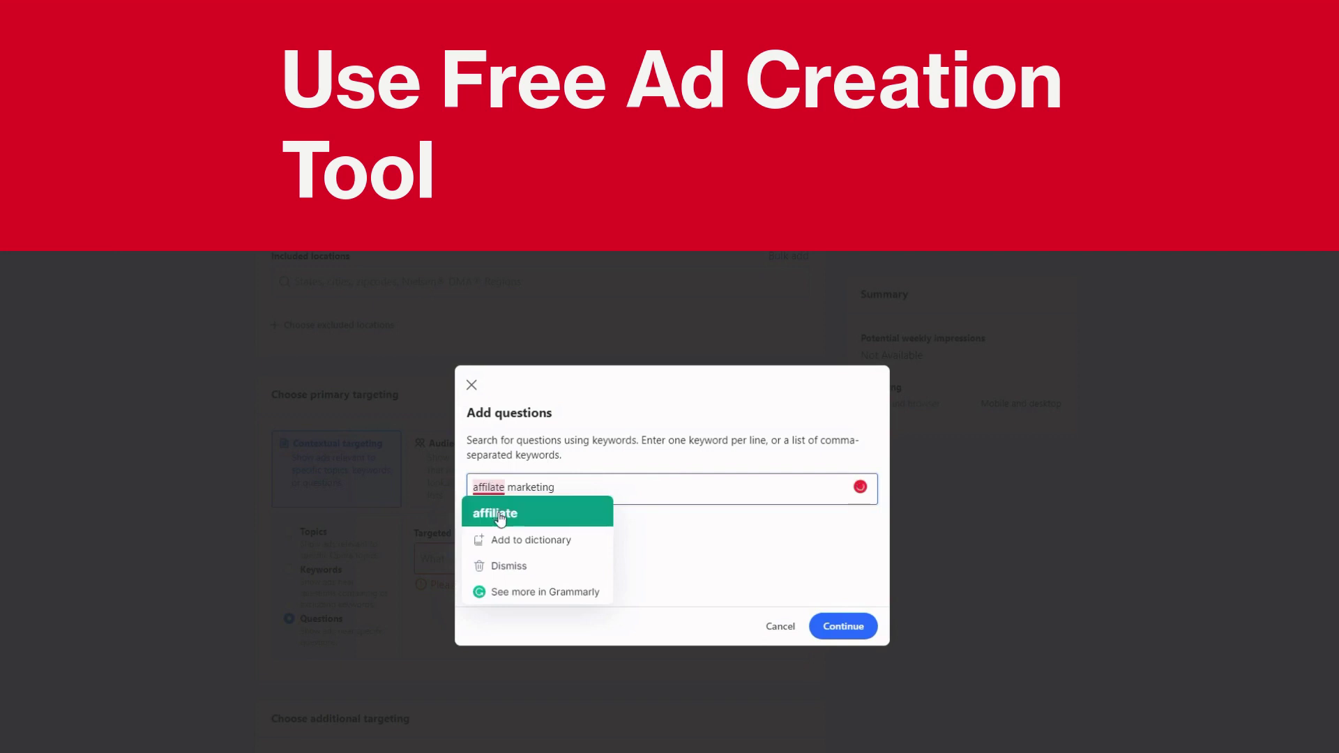
{"action": "left_click", "coordinate": [500, 516]}
{"action": "left_click", "coordinate": [846, 627]}
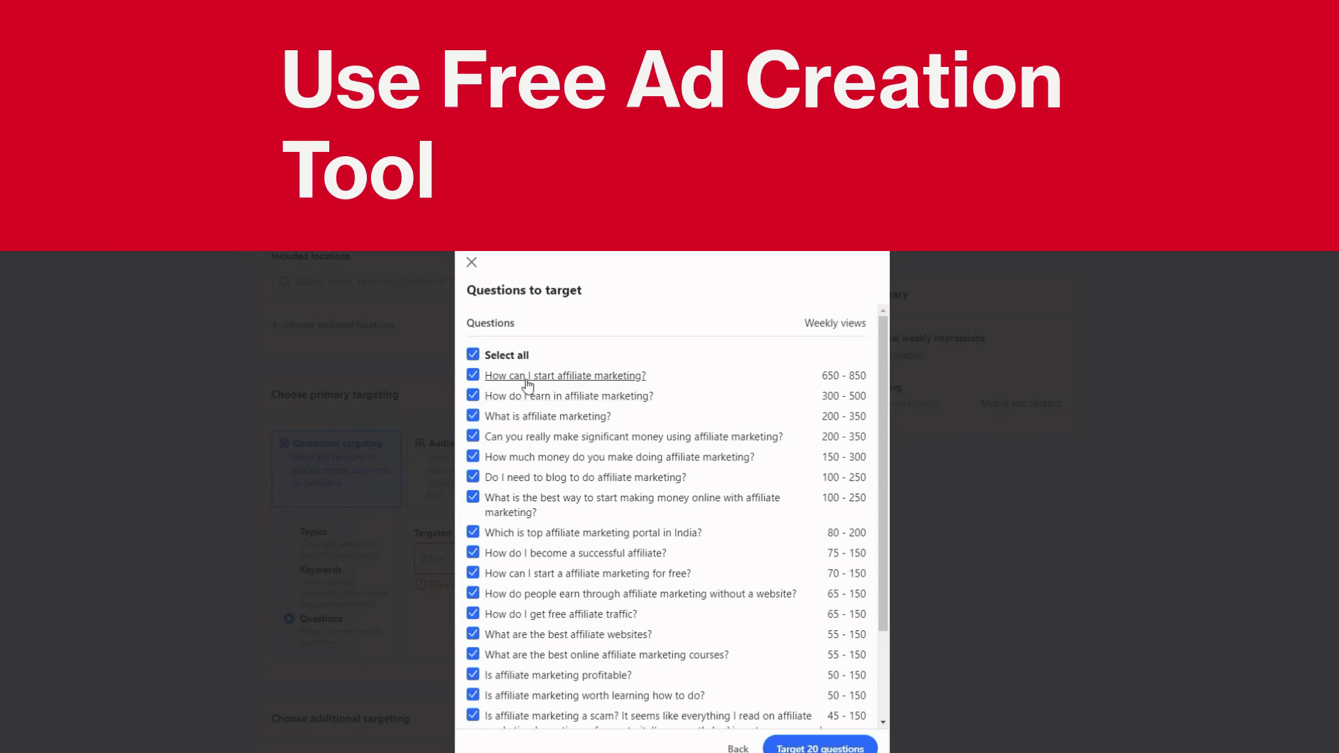
{"action": "scroll", "coordinate": [600, 669], "scroll_direction": "down", "scroll_amount": 3}
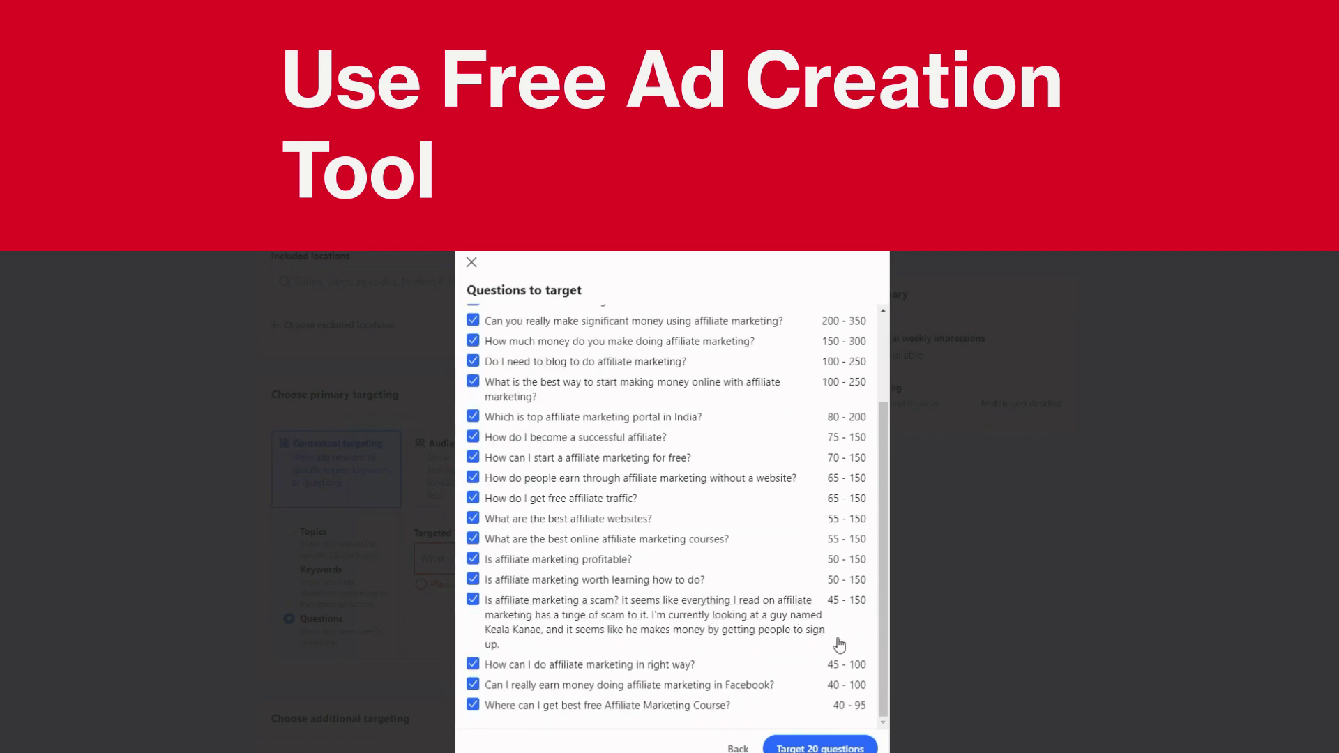
{"action": "scroll", "coordinate": [844, 638], "scroll_direction": "up", "scroll_amount": 3}
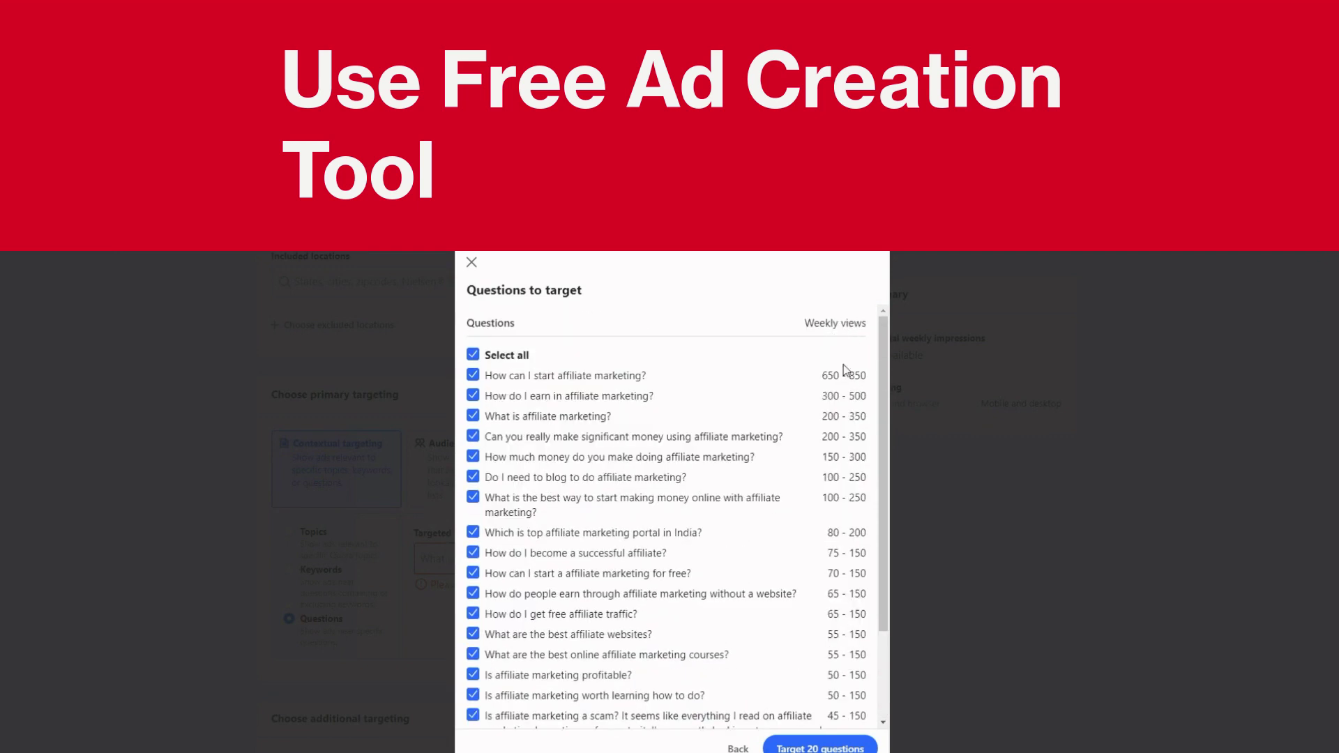
{"action": "scroll", "coordinate": [844, 369], "scroll_direction": "down", "scroll_amount": 3}
{"action": "scroll", "coordinate": [801, 430], "scroll_direction": "up", "scroll_amount": 2}
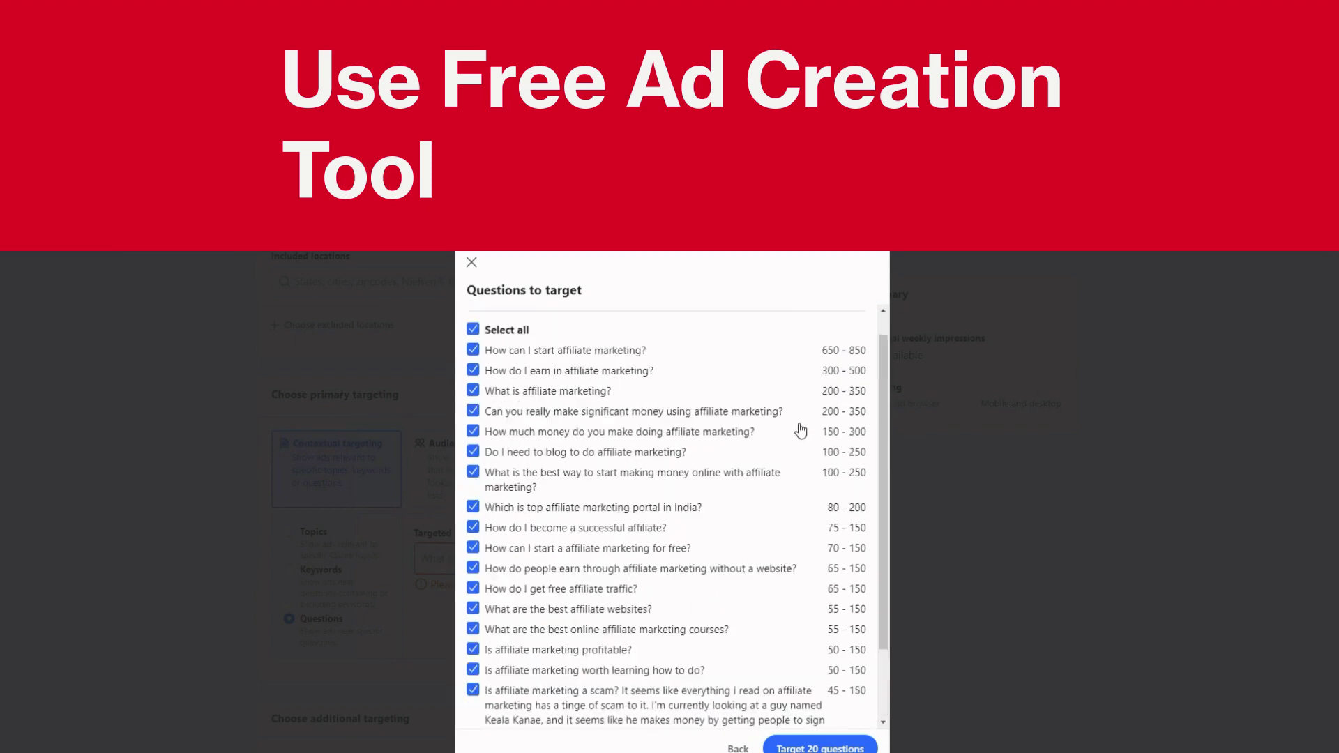
{"action": "scroll", "coordinate": [801, 430], "scroll_direction": "up", "scroll_amount": 1}
{"action": "scroll", "coordinate": [801, 430], "scroll_direction": "down", "scroll_amount": 3}
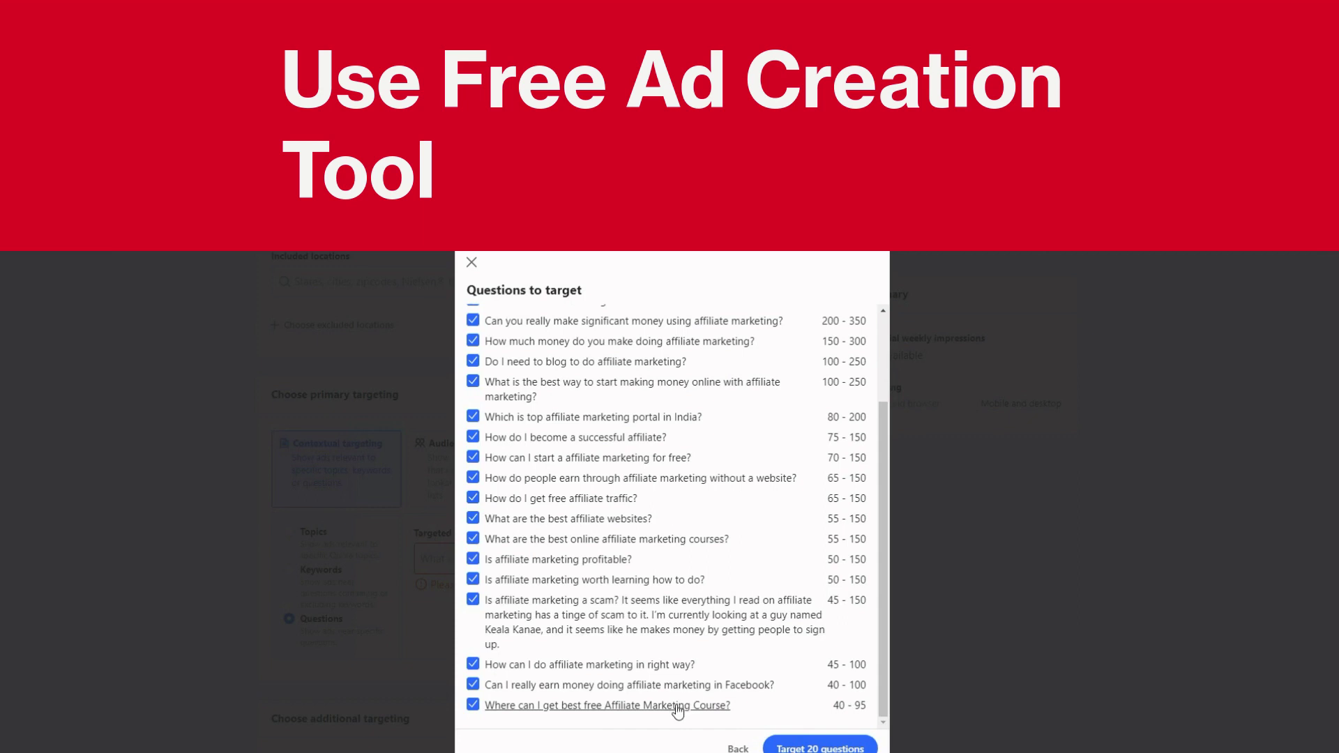
{"action": "scroll", "coordinate": [685, 693], "scroll_direction": "up", "scroll_amount": 3}
{"action": "scroll", "coordinate": [685, 693], "scroll_direction": "down", "scroll_amount": 3}
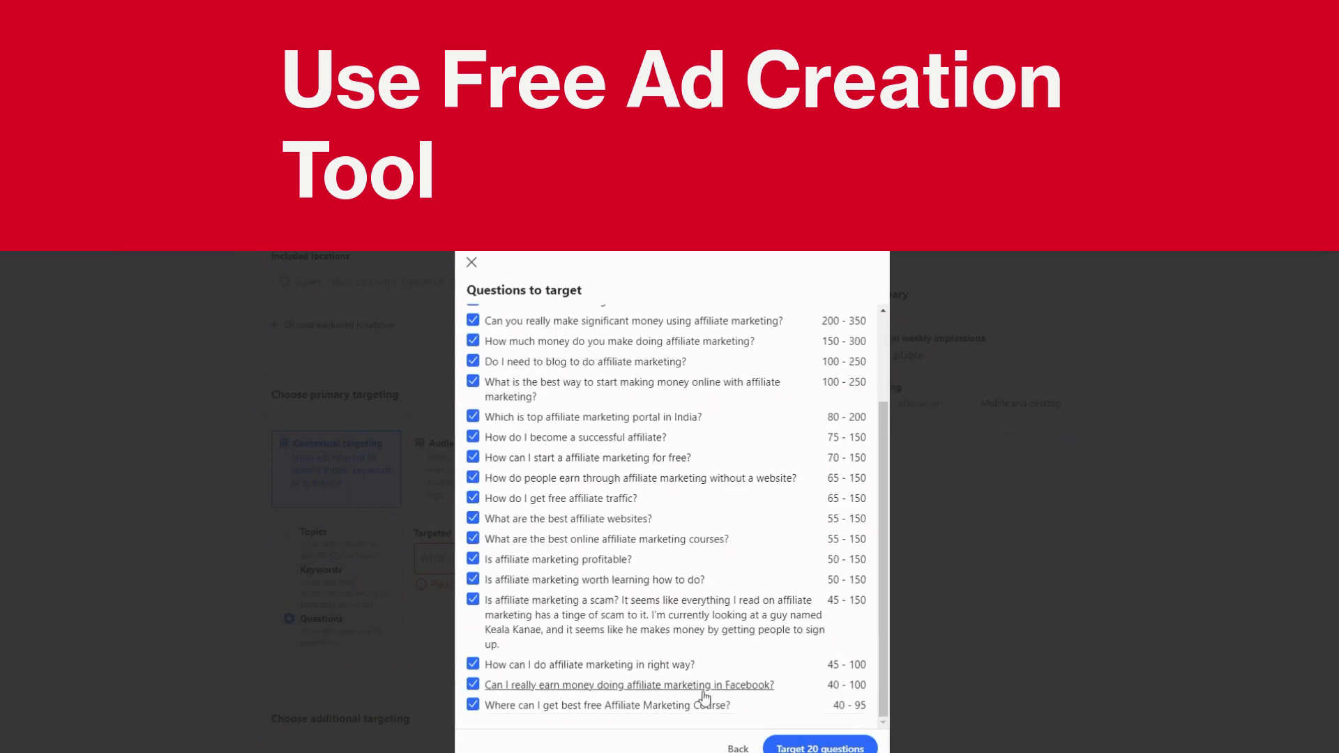
{"action": "scroll", "coordinate": [704, 697], "scroll_direction": "up", "scroll_amount": 3}
{"action": "scroll", "coordinate": [700, 699], "scroll_direction": "down", "scroll_amount": 3}
{"action": "scroll", "coordinate": [700, 700], "scroll_direction": "up", "scroll_amount": 3}
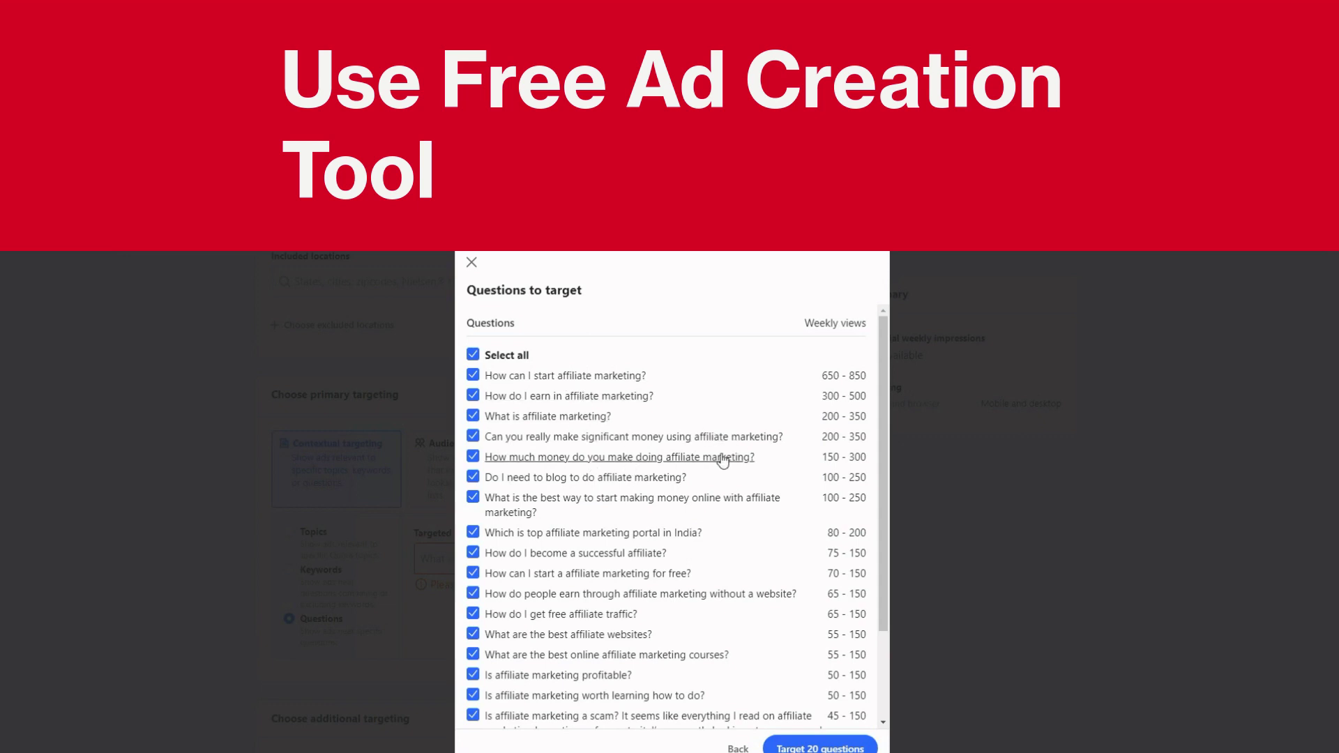
{"action": "scroll", "coordinate": [663, 474], "scroll_direction": "down", "scroll_amount": 1}
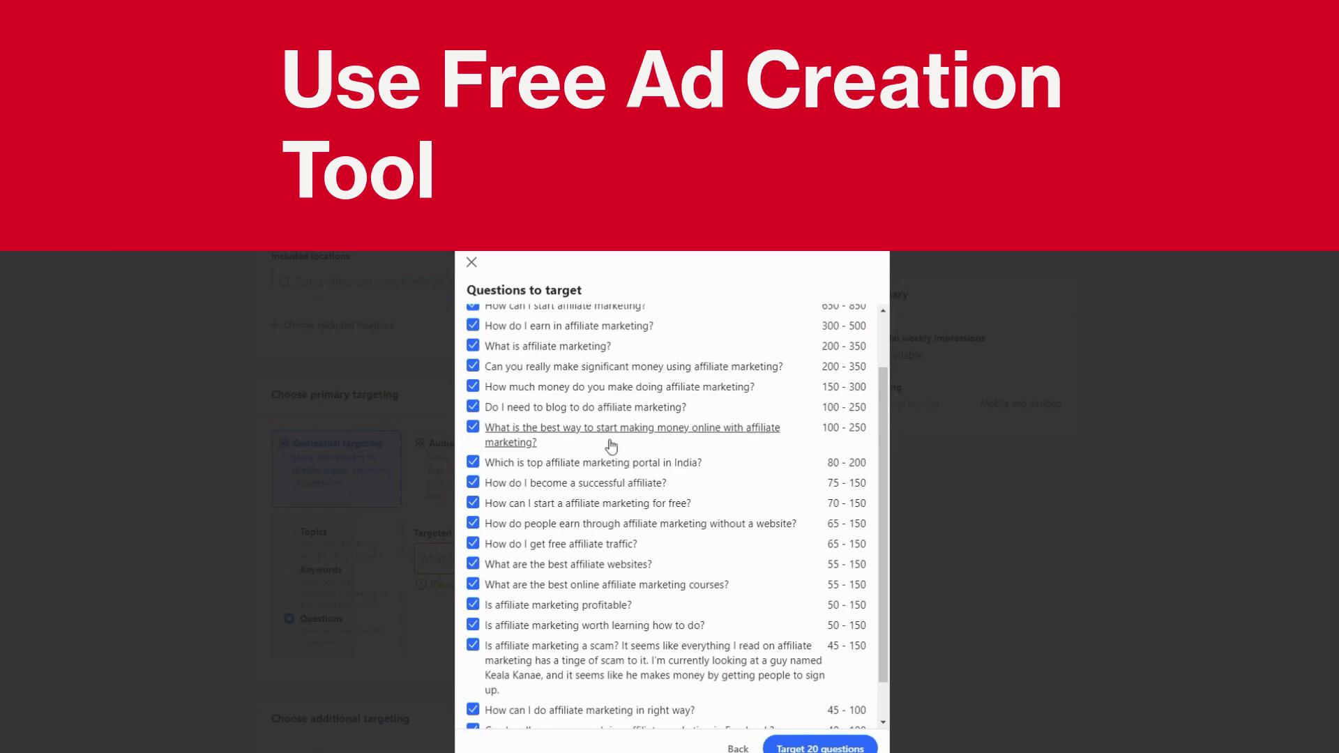
{"action": "scroll", "coordinate": [645, 411], "scroll_direction": "up", "scroll_amount": 1}
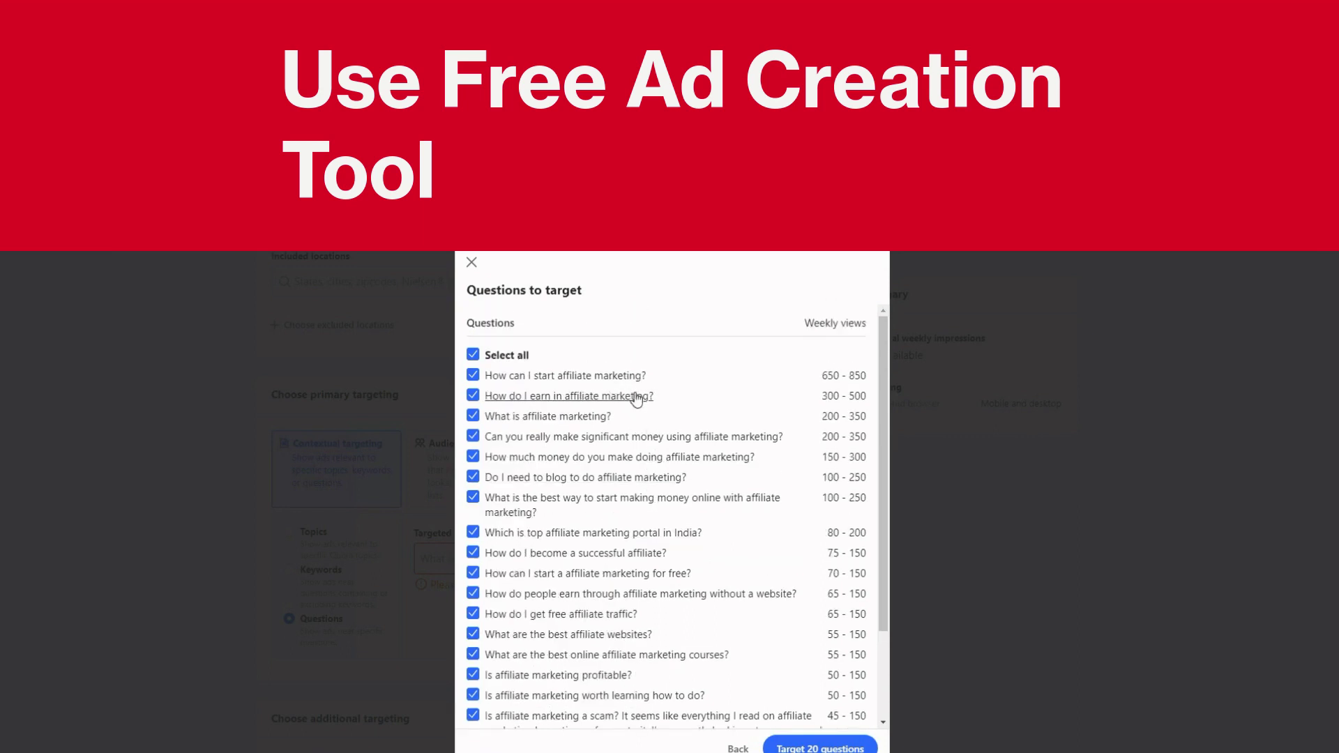
Leave the bulk list, target a 'best dog training method' question, then remove it
{"action": "left_click", "coordinate": [471, 263]}
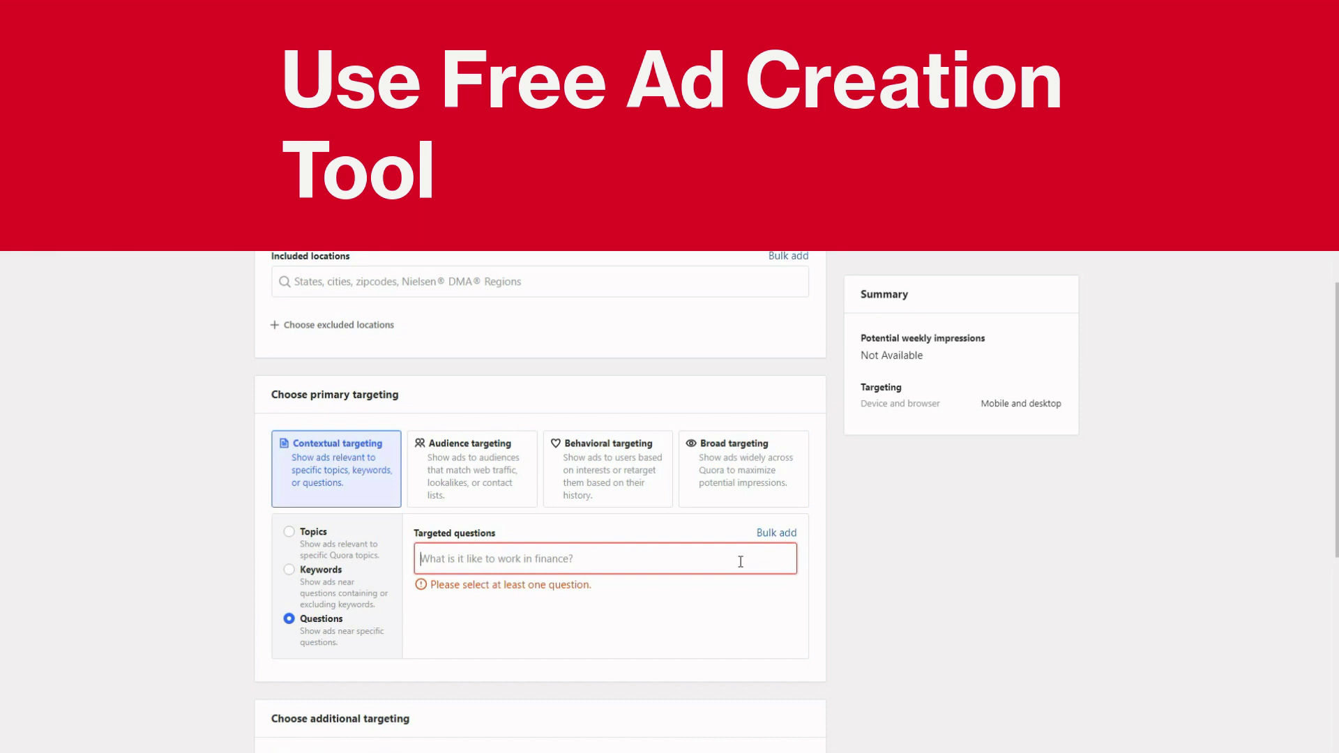
{"action": "type", "text": "whatis ho"}
{"action": "key", "text": "BackSpace"}
{"action": "key", "text": "BackSpace"}
{"action": "key", "text": "BackSpace"}
{"action": "key", "text": "BackSpace"}
{"action": "key", "text": "BackSpace"}
{"action": "type", "text": "is the best dog training method"}
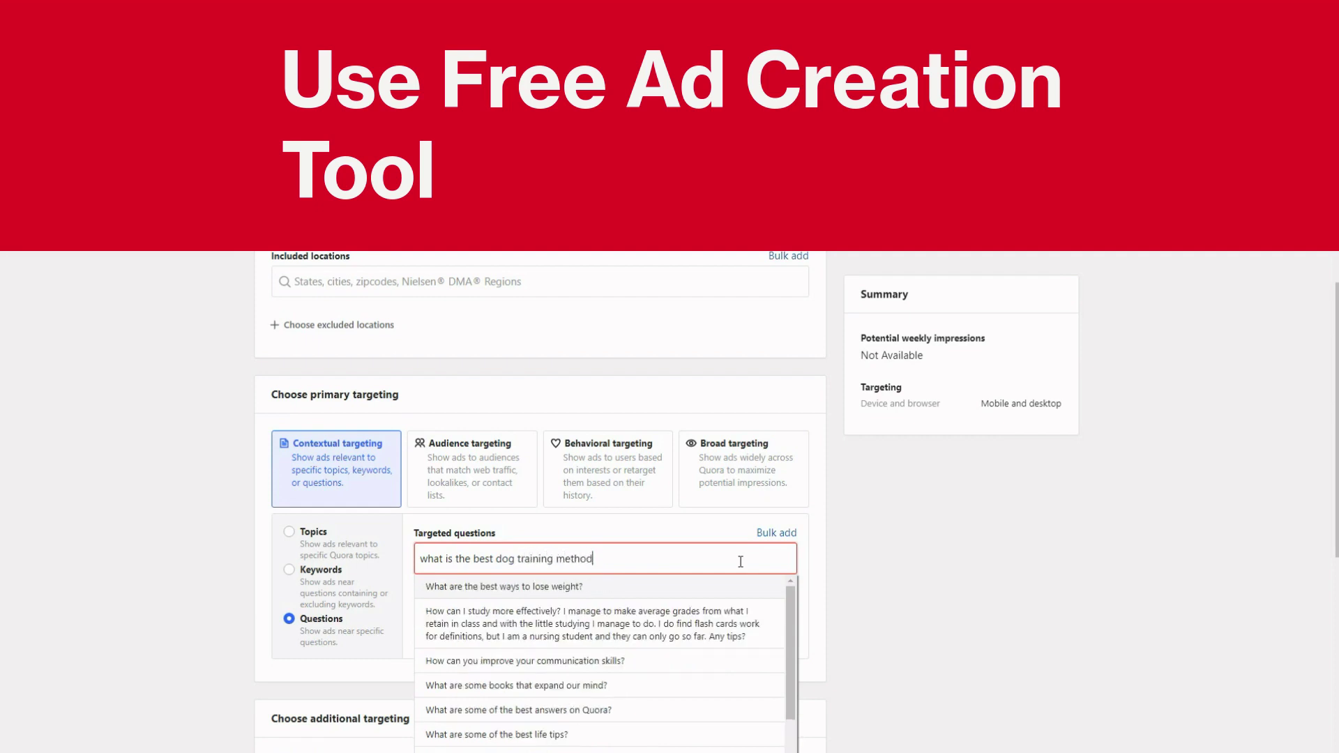
{"action": "type", "text": "?"}
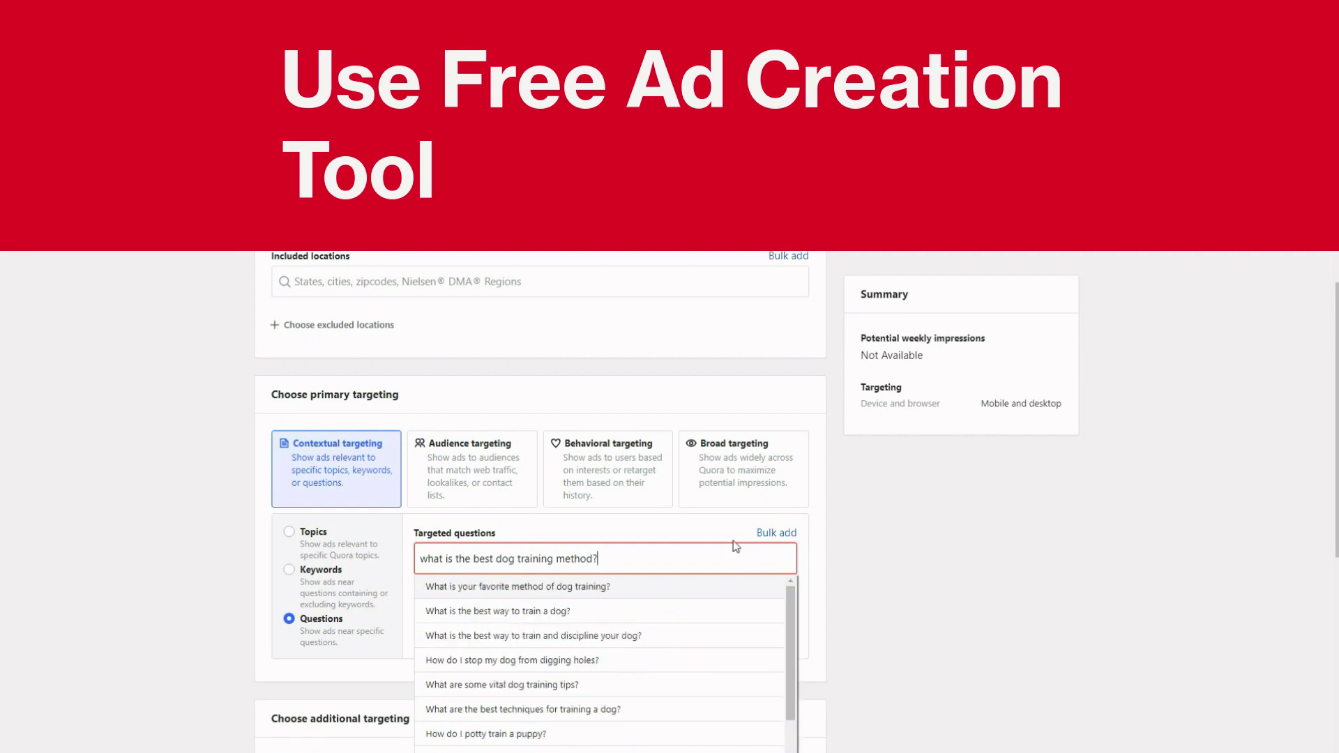
{"action": "key", "text": "Return"}
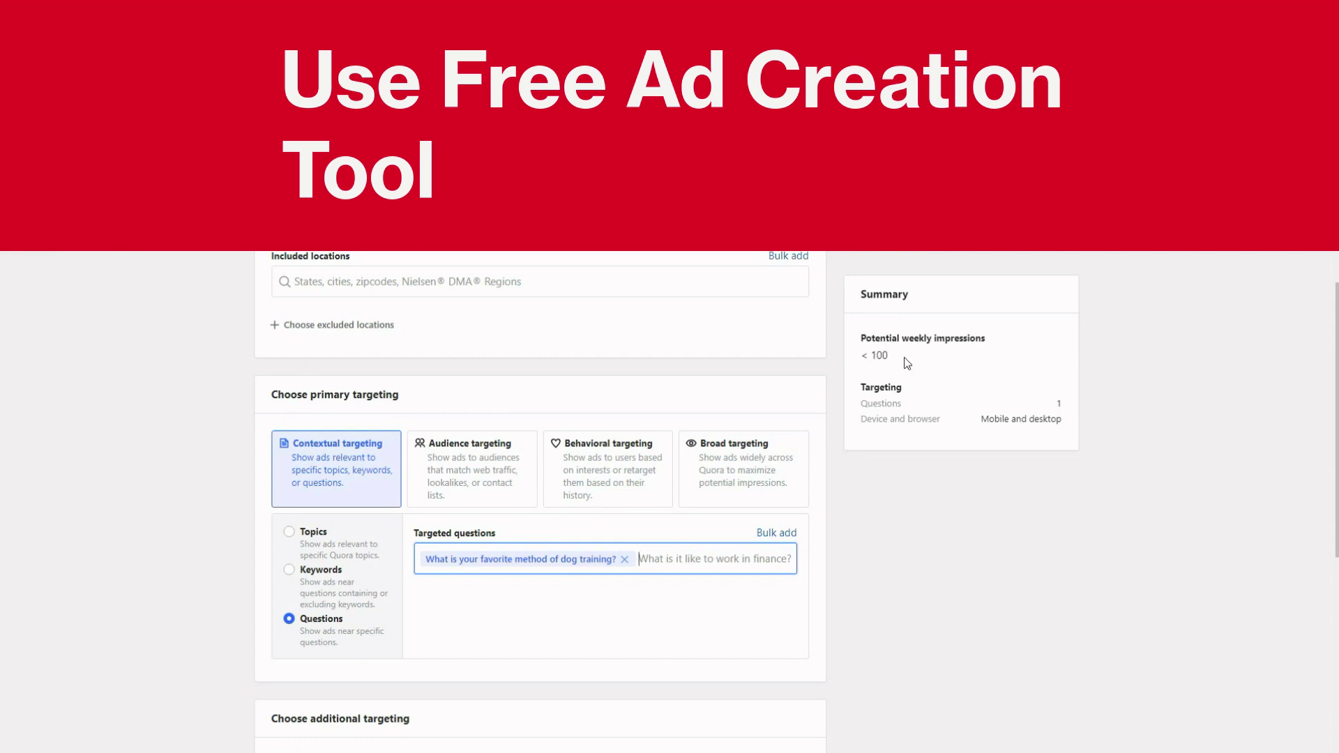
{"action": "left_click", "coordinate": [625, 559]}
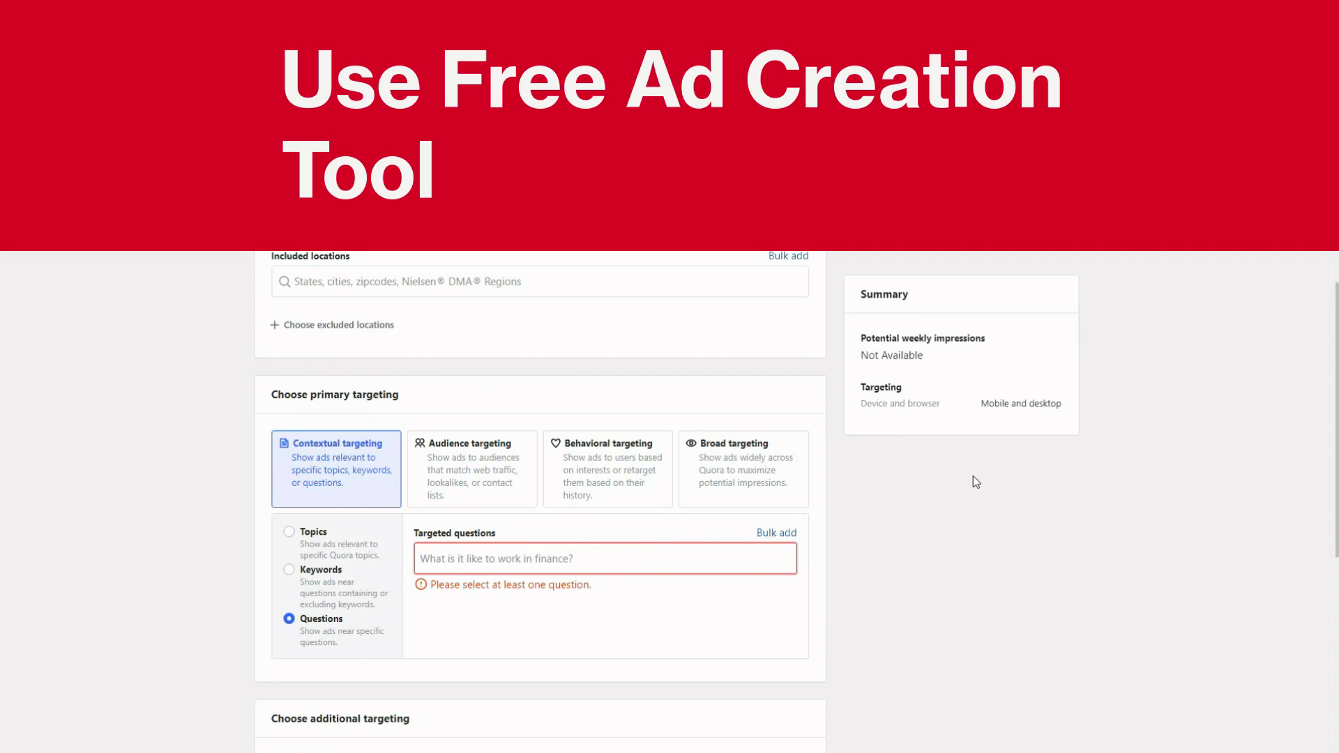
Bulk-search the keyword 'dog training' and review its 20 suggested questions, all checked
{"action": "left_click", "coordinate": [792, 534]}
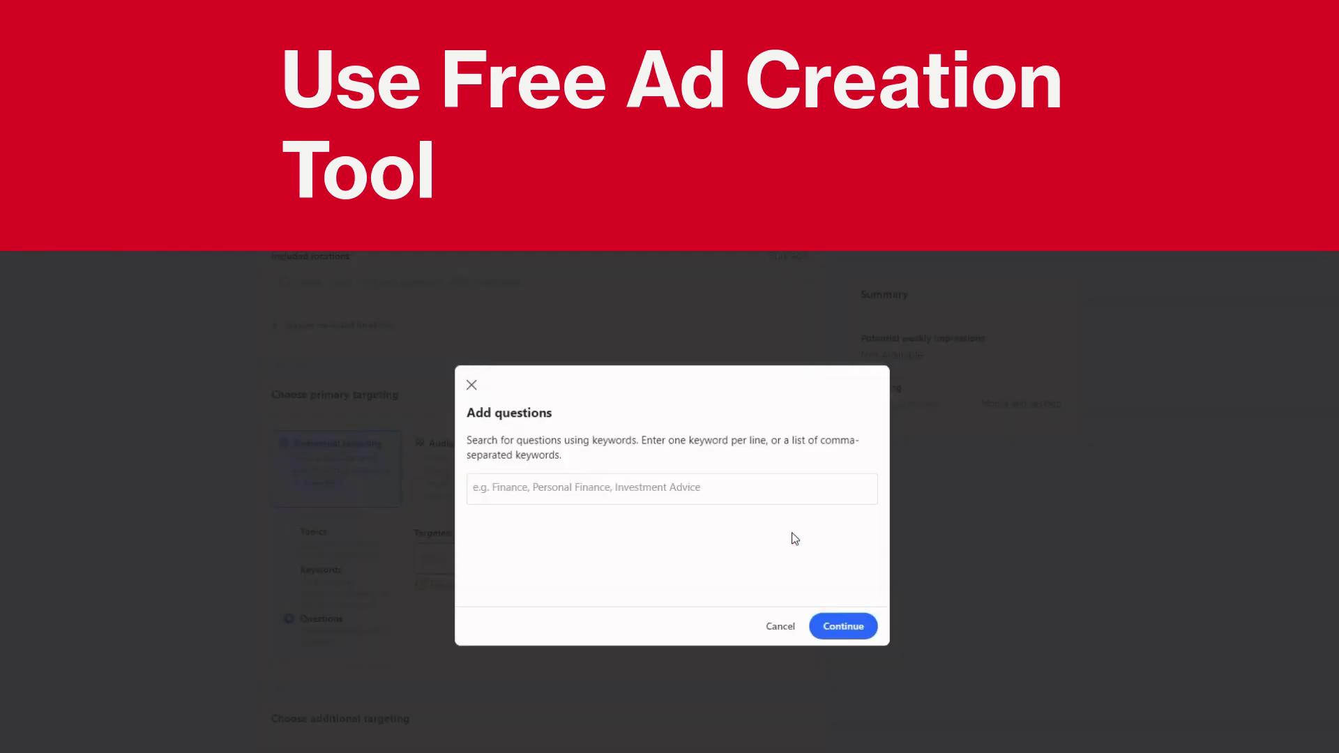
{"action": "left_click", "coordinate": [651, 487]}
{"action": "type", "text": "do"}
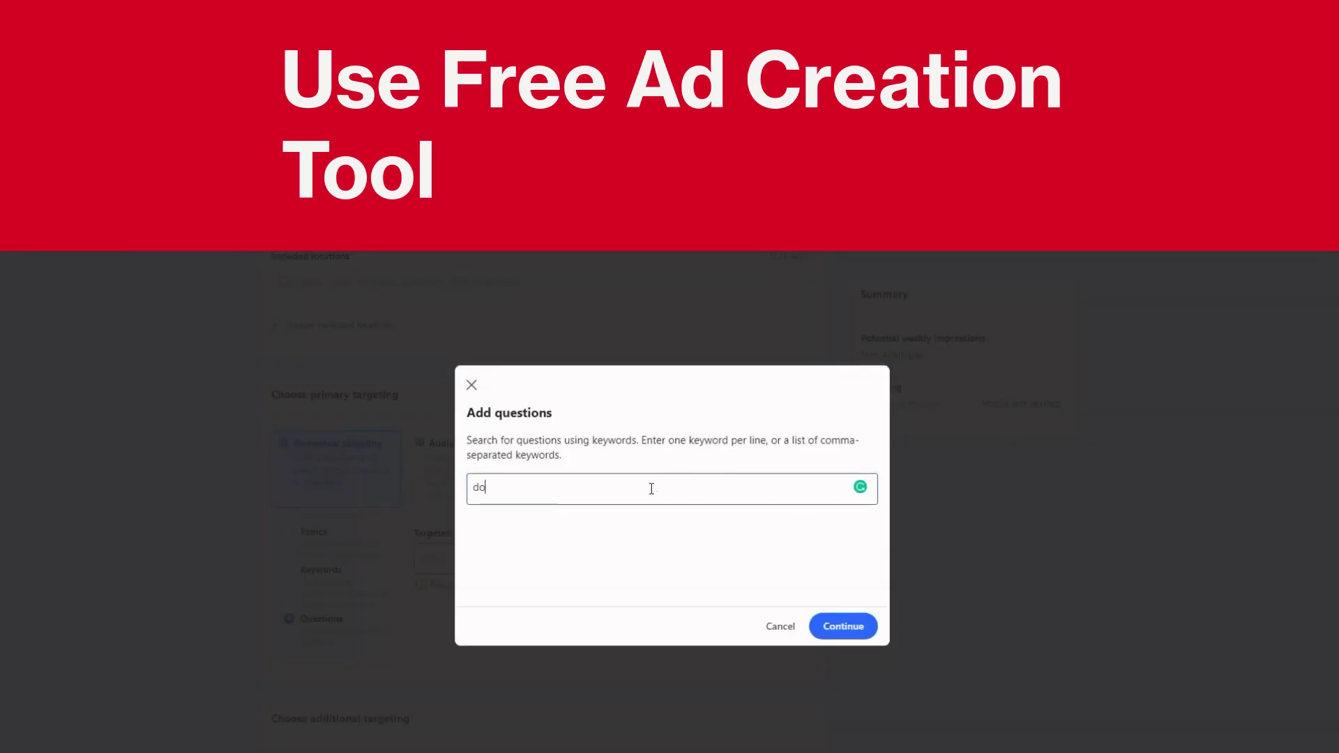
{"action": "type", "text": "g traing"}
{"action": "key", "text": "BackSpace"}
{"action": "type", "text": "ing"}
{"action": "left_click", "coordinate": [857, 631]}
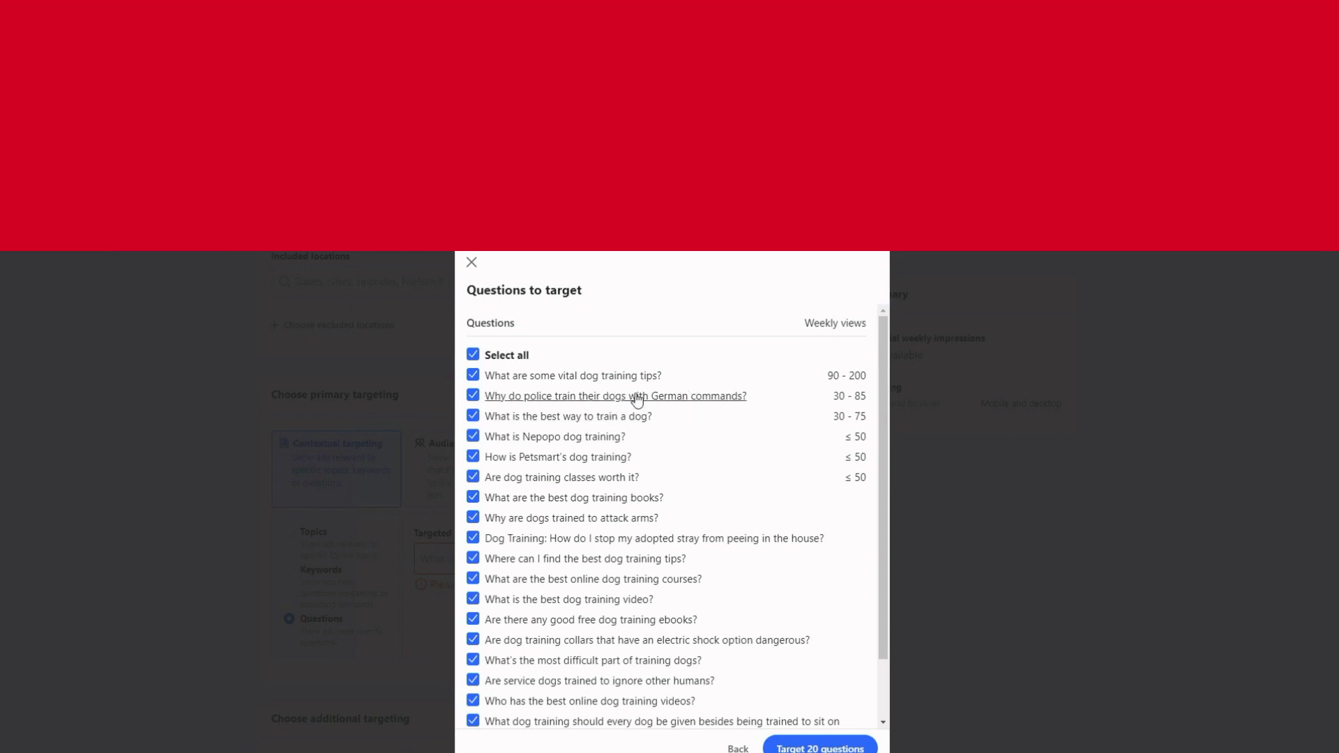
{"action": "scroll", "coordinate": [713, 517], "scroll_direction": "down", "scroll_amount": 2}
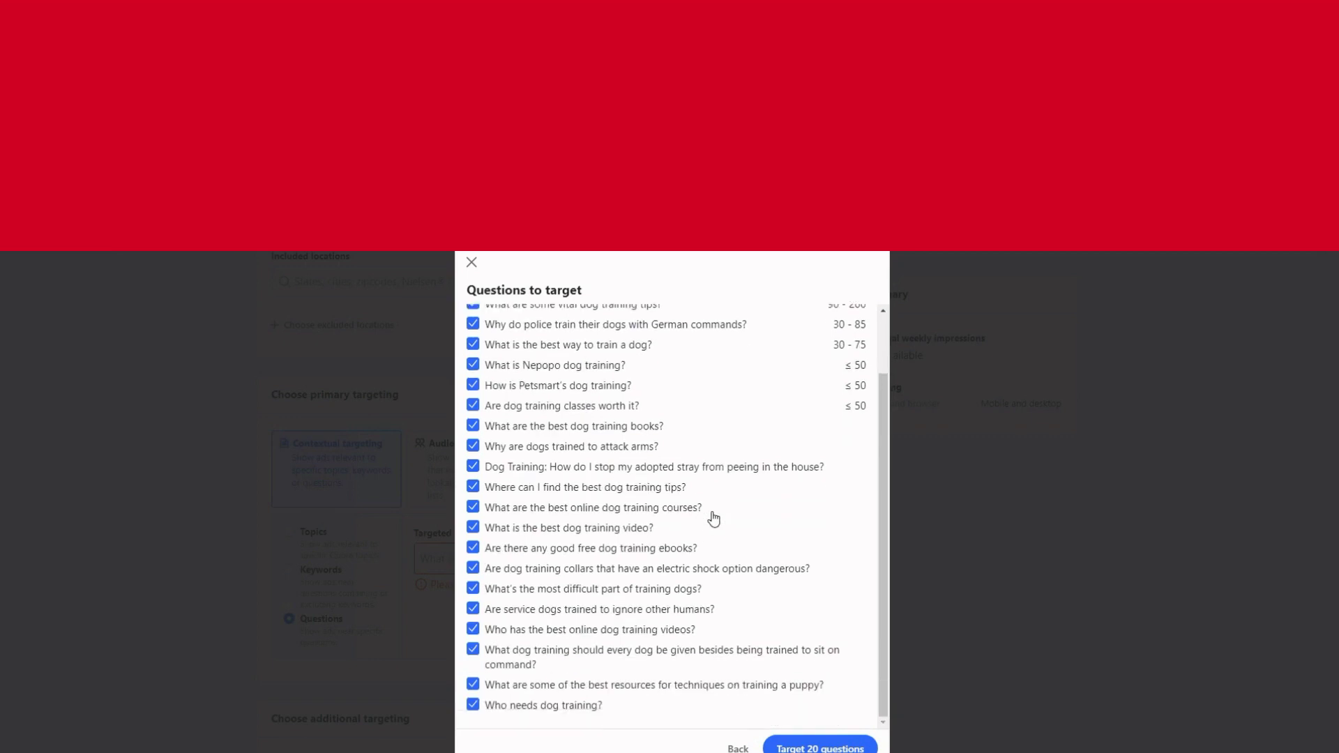
Cancel the bulk add without targeting any dog training questions, leaving the targeted list empty
{"action": "left_click", "coordinate": [738, 748]}
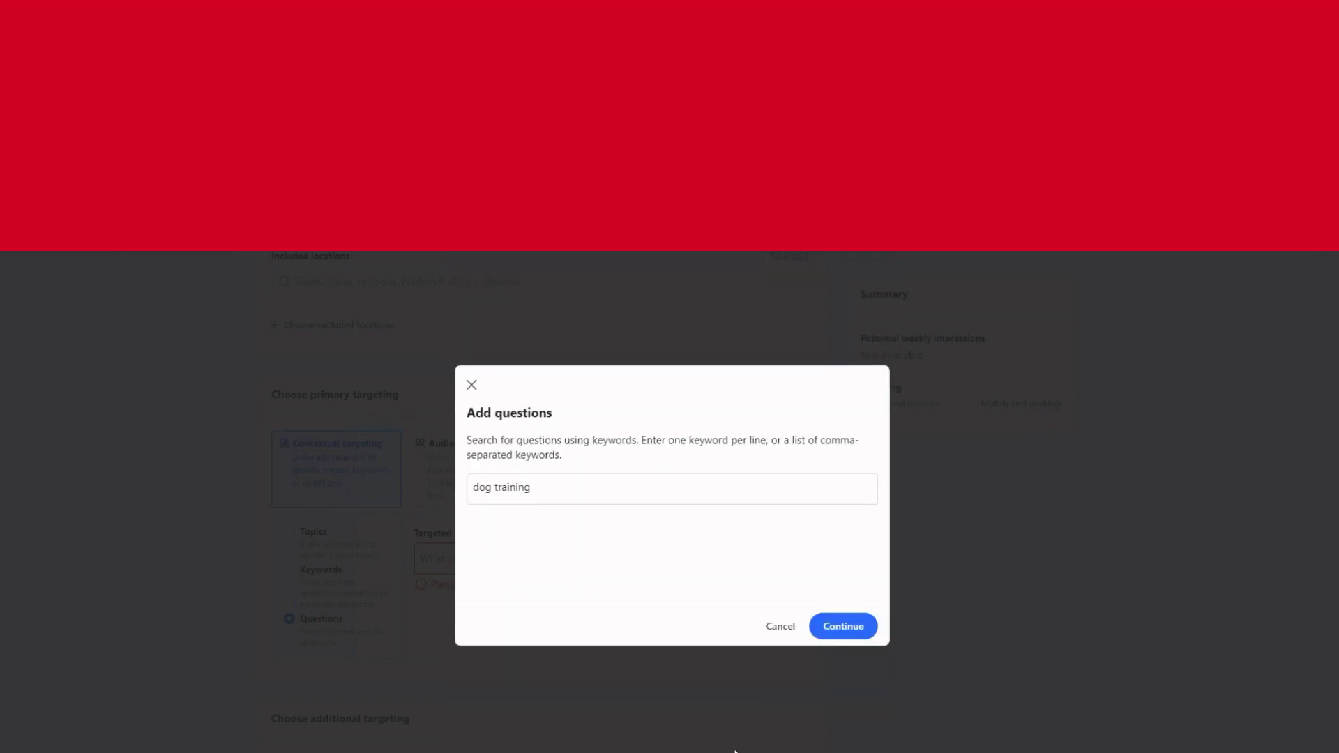
{"action": "left_click", "coordinate": [772, 625]}
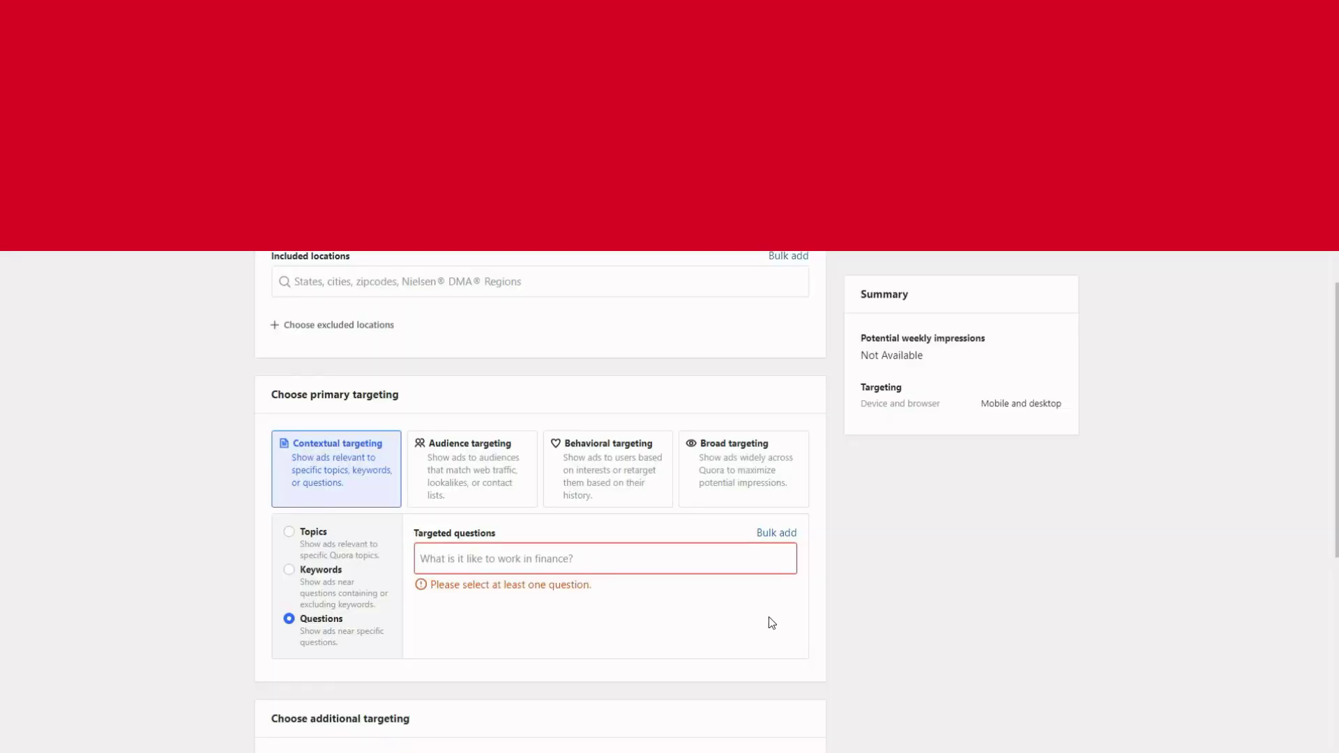
{"action": "scroll", "coordinate": [681, 488], "scroll_direction": "up", "scroll_amount": 2}
{"action": "scroll", "coordinate": [682, 489], "scroll_direction": "up", "scroll_amount": 1}
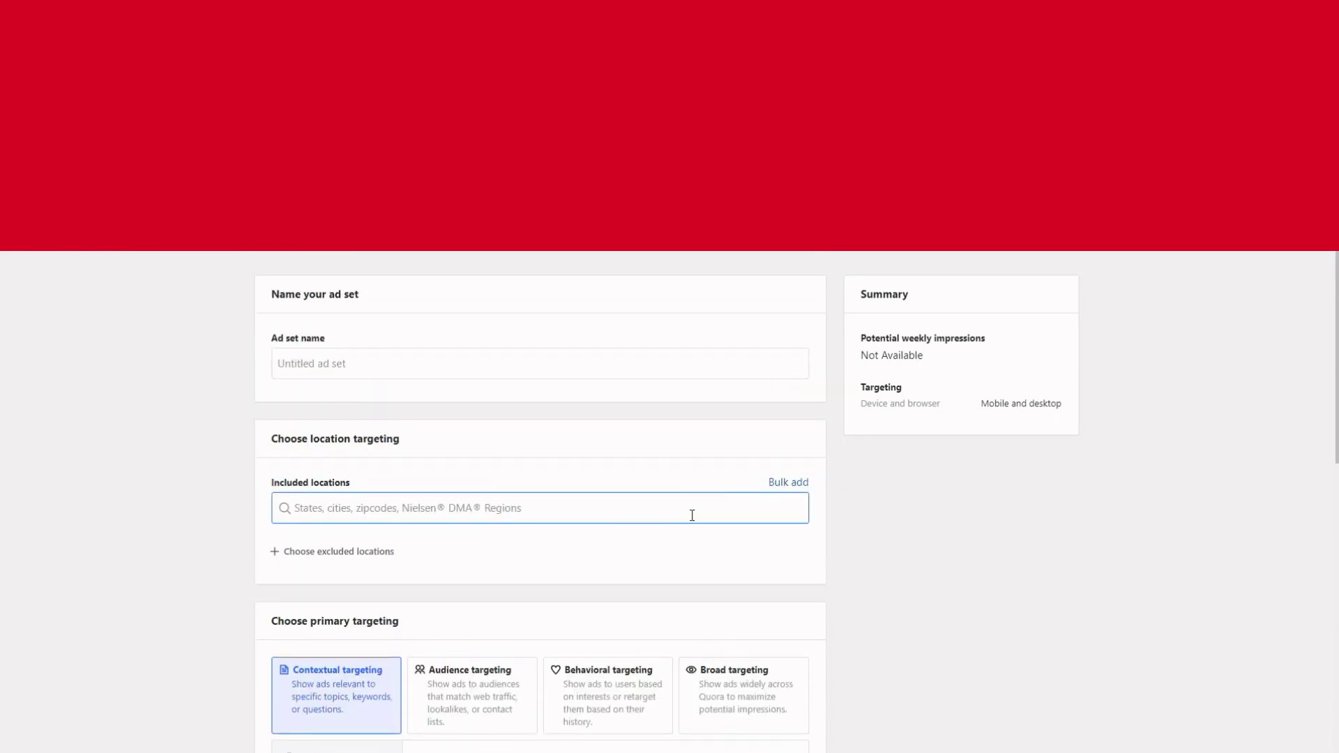
{"action": "scroll", "coordinate": [691, 515], "scroll_direction": "down", "scroll_amount": 4}
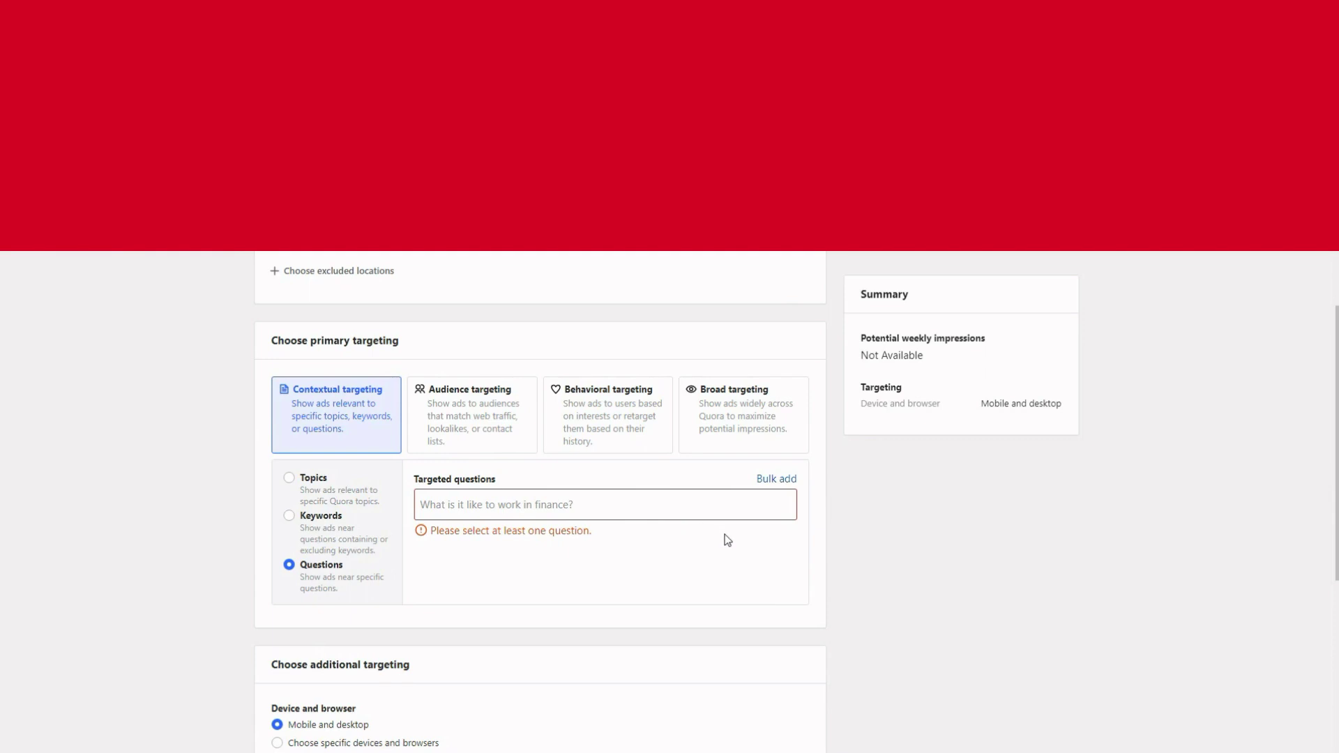
{"action": "scroll", "coordinate": [725, 537], "scroll_direction": "up", "scroll_amount": 3}
{"action": "scroll", "coordinate": [725, 537], "scroll_direction": "down", "scroll_amount": 4}
{"action": "scroll", "coordinate": [630, 481], "scroll_direction": "up", "scroll_amount": 3}
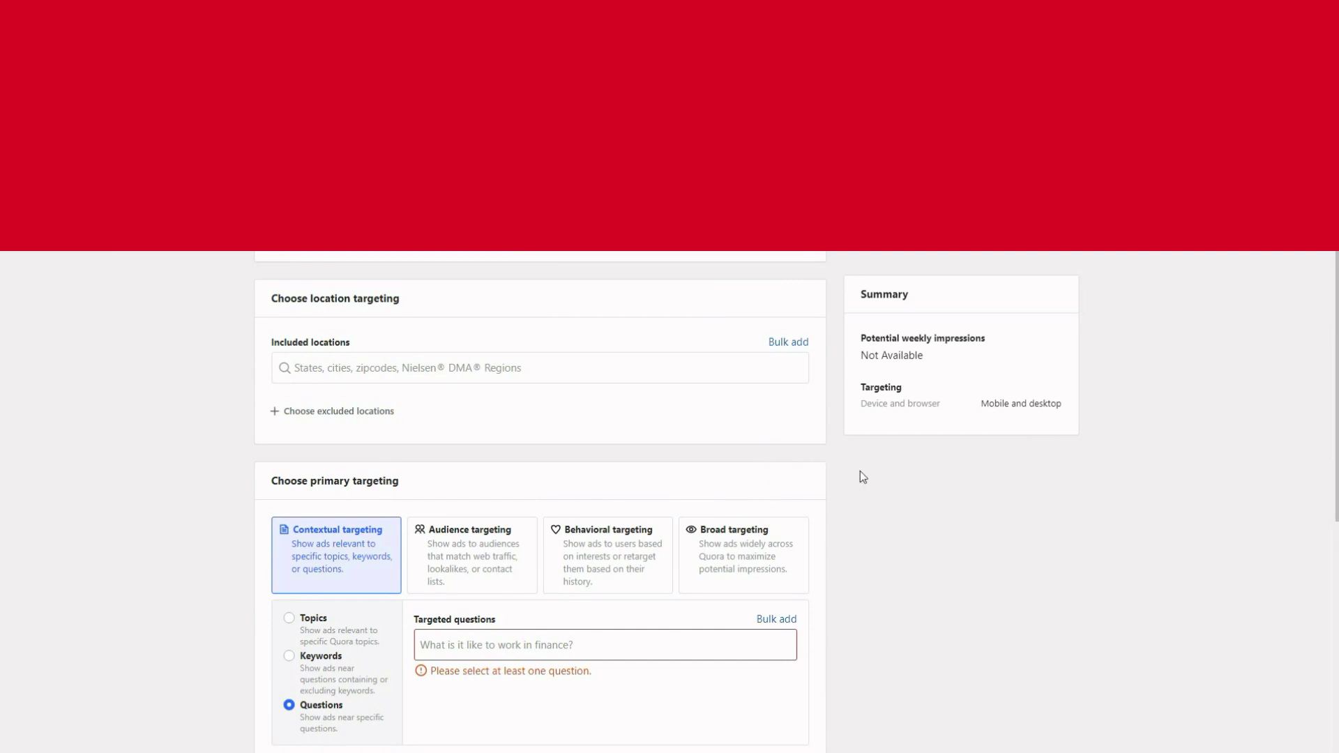
{"action": "scroll", "coordinate": [858, 507], "scroll_direction": "down", "scroll_amount": 1}
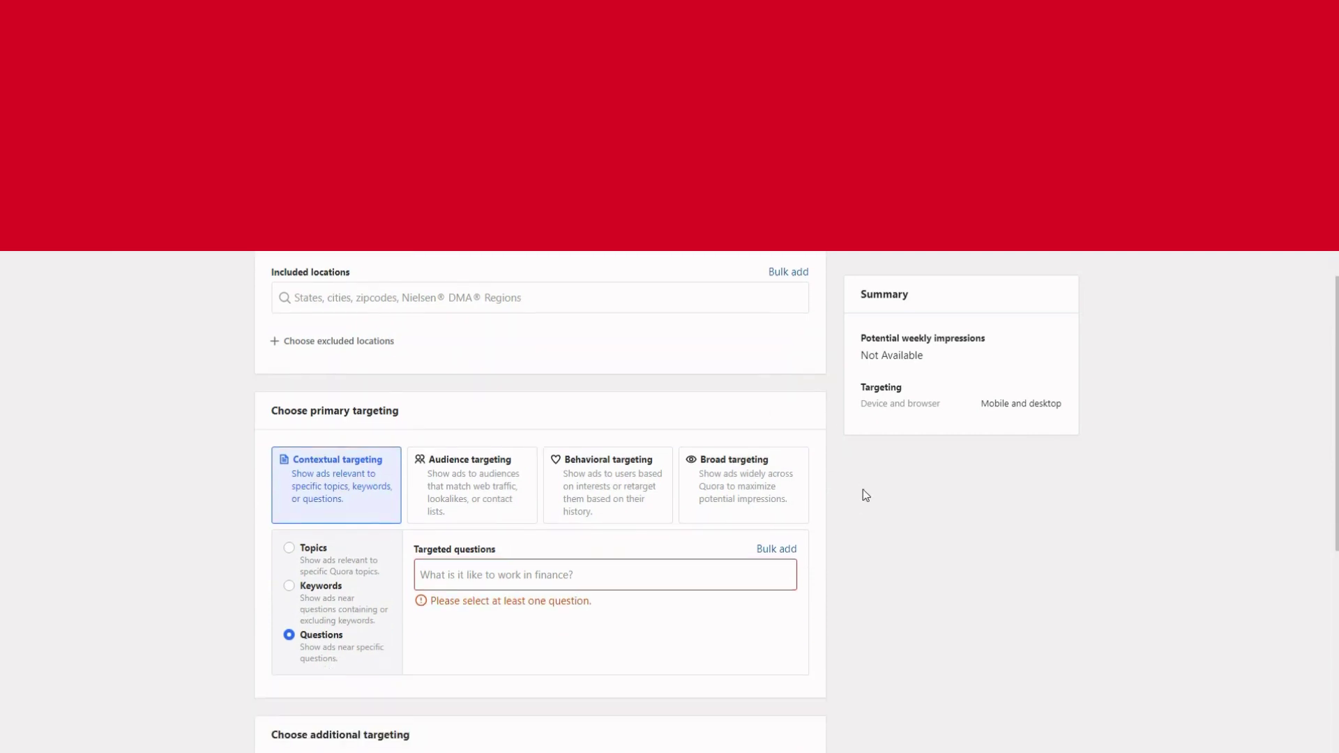